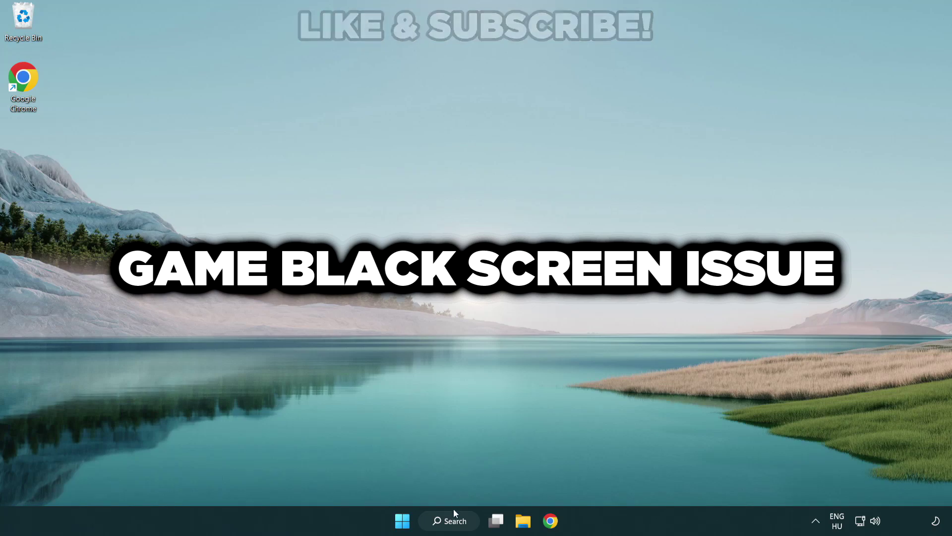
Step: Search Windows for "device manager" to show Device Manager as the best match
click(460, 527)
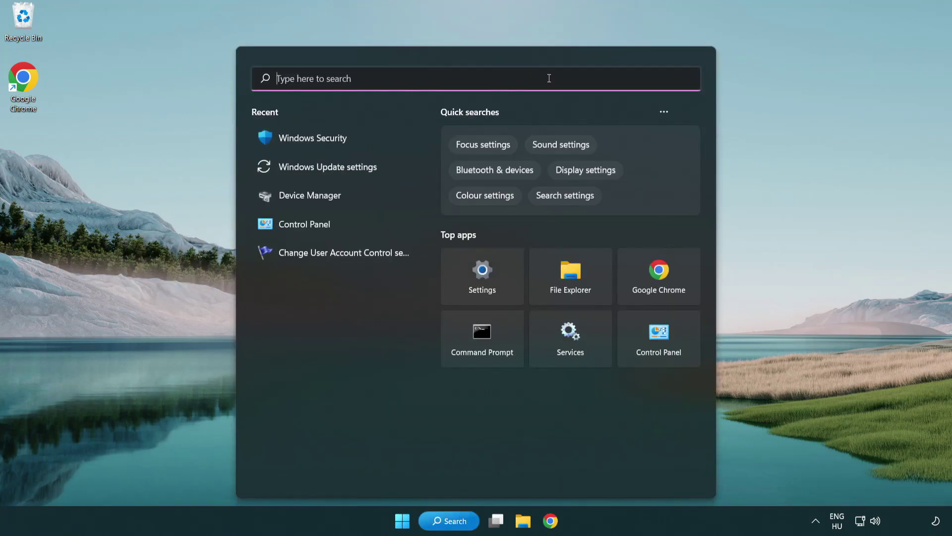
text(device m)
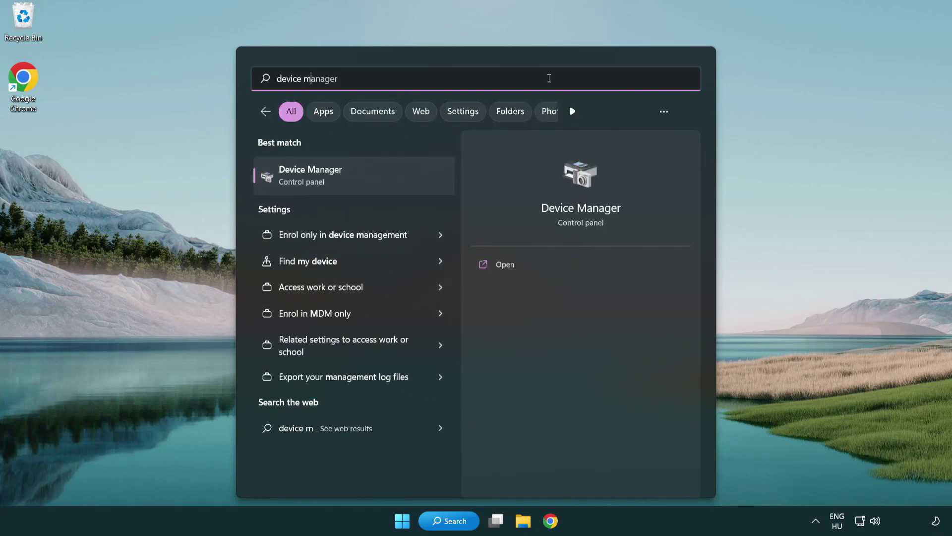
text(anager)
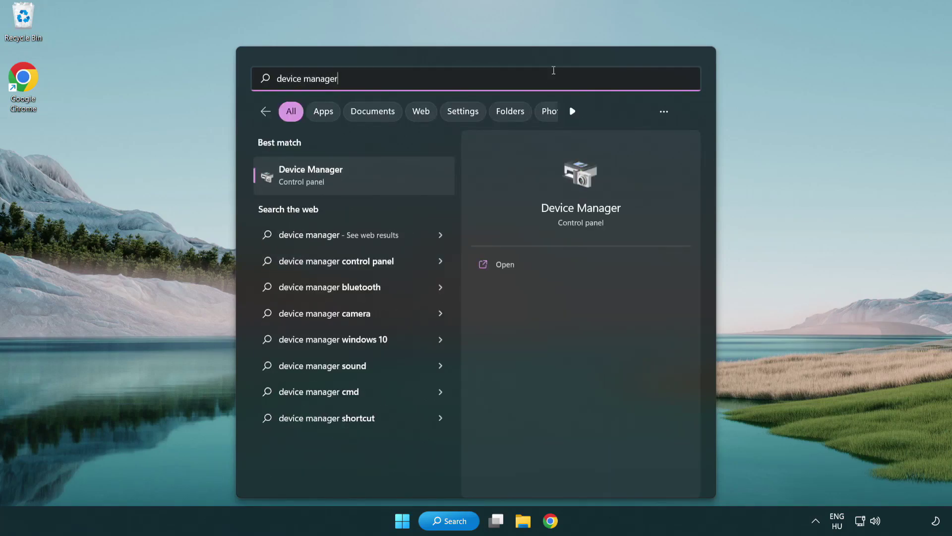
Step: Search automatically for a VMware SVGA 3D display driver; the best driver is already installed
click(381, 180)
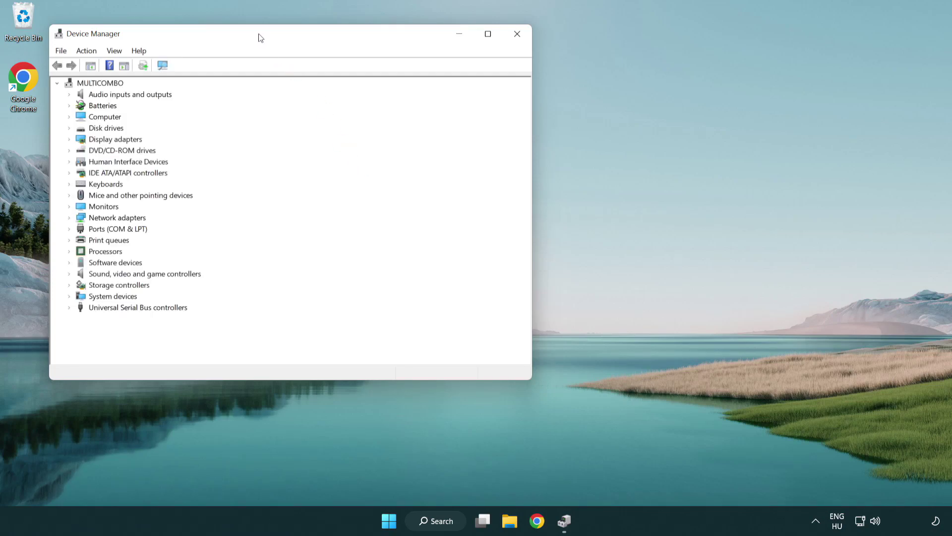
drag(260, 38, 419, 96)
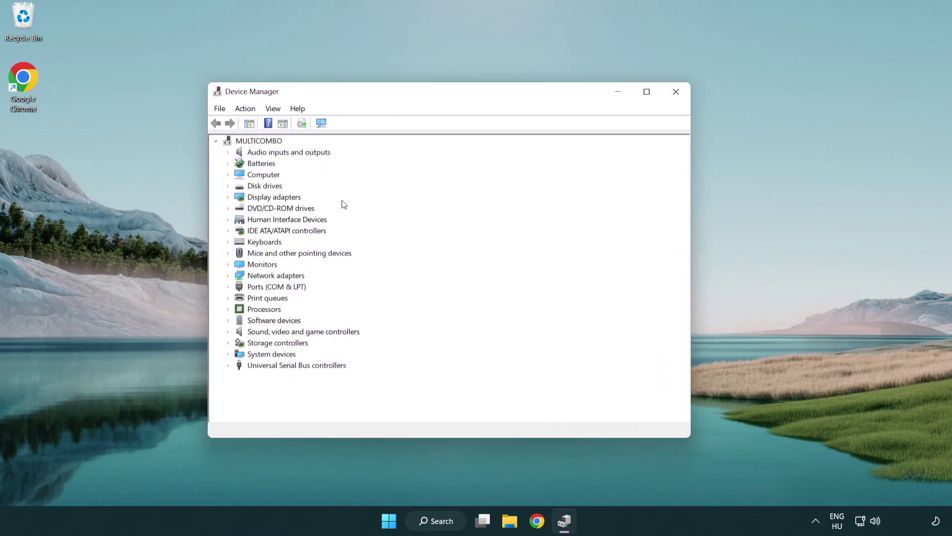
click(261, 199)
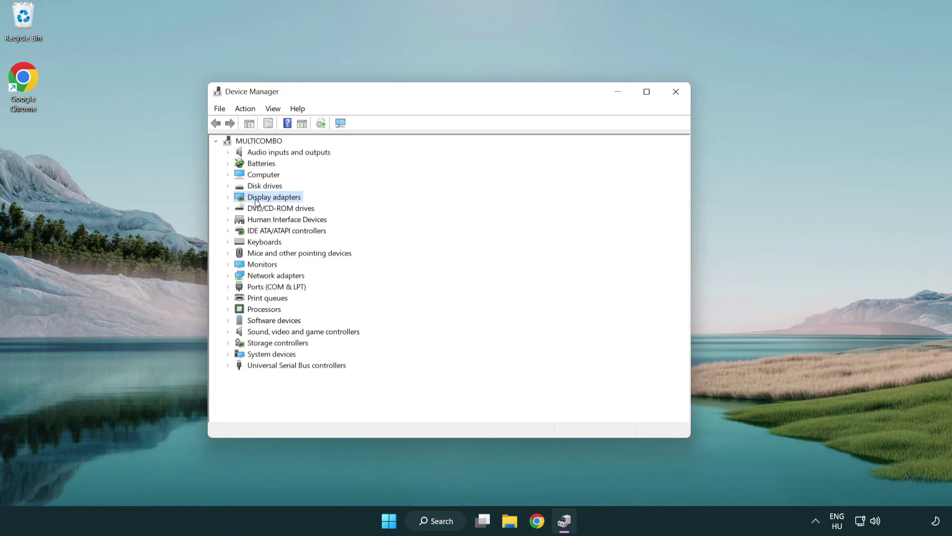
click(229, 198)
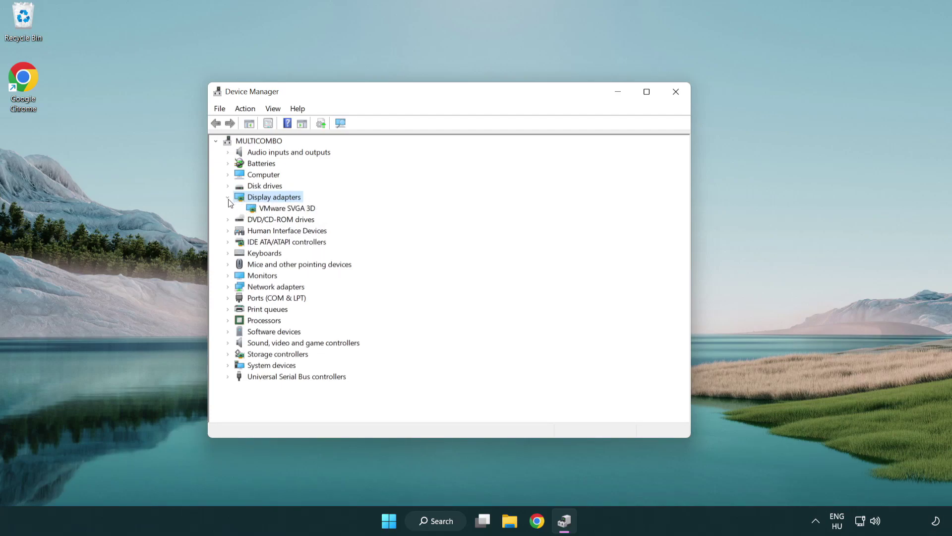
click(282, 211)
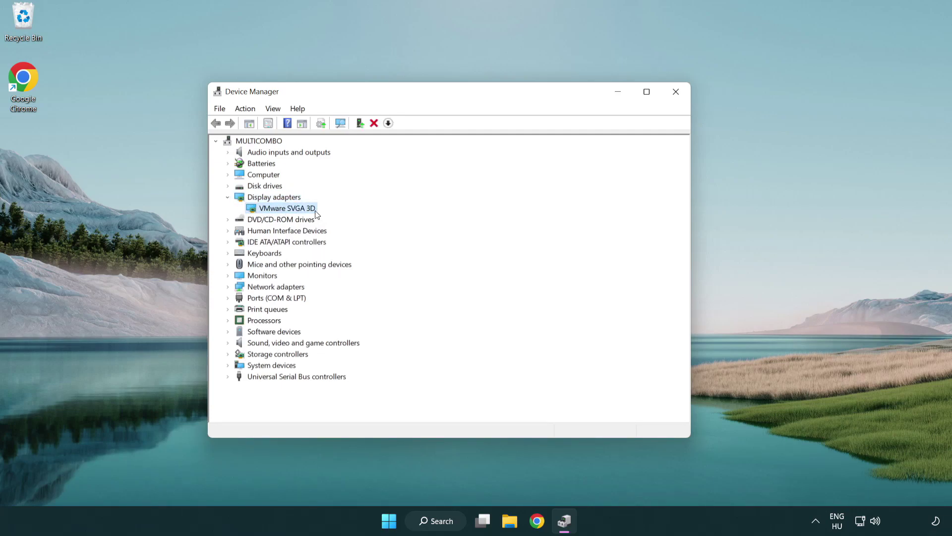
right_click(284, 212)
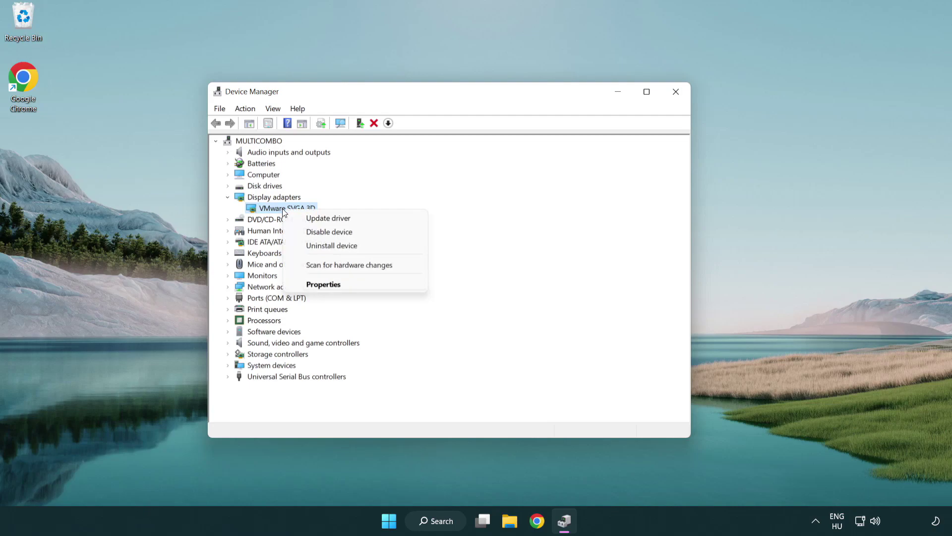
click(375, 220)
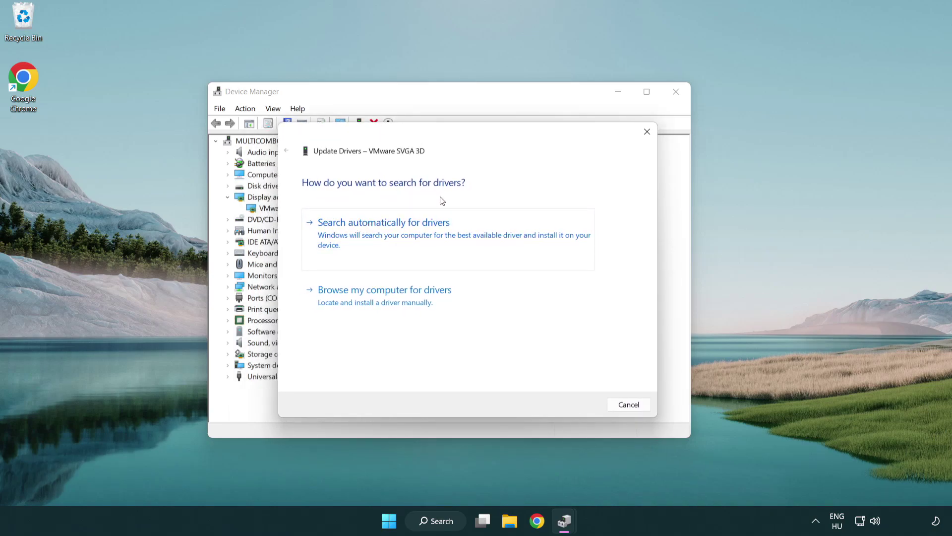
click(421, 236)
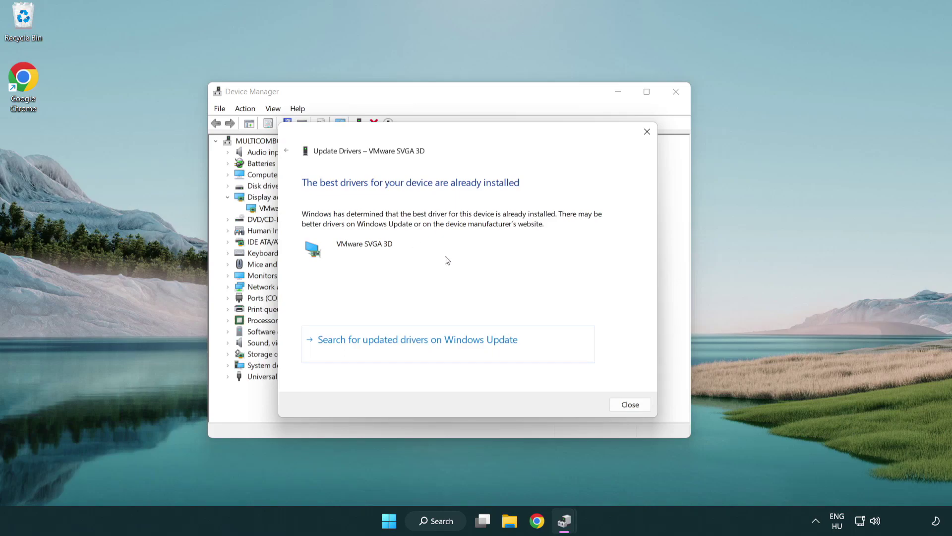
click(630, 404)
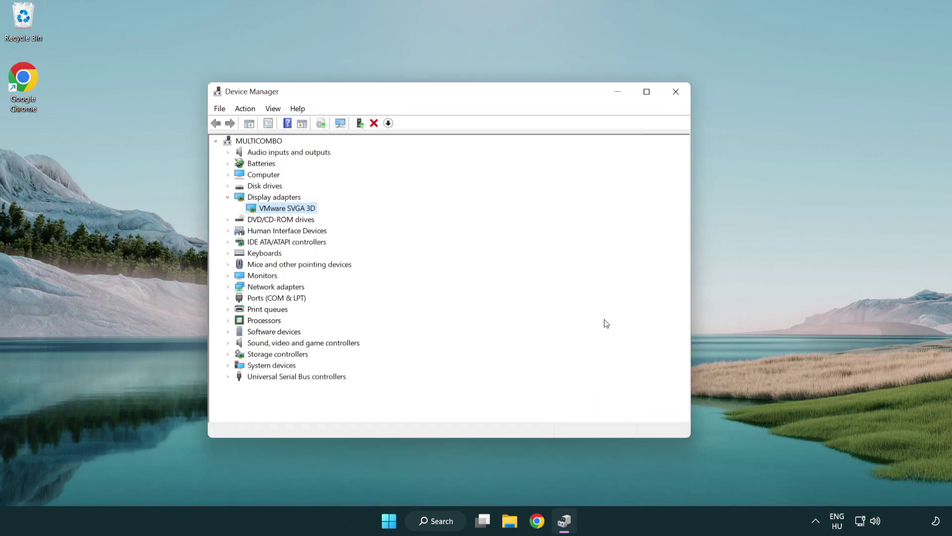
Step: Close Device Manager, run a Windows Update check confirming the PC is up to date, and close Settings
click(676, 93)
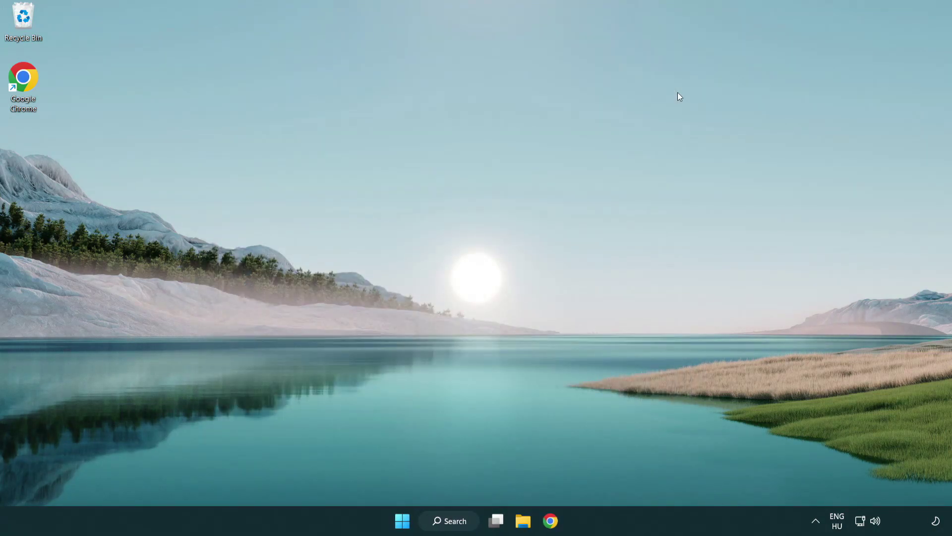
click(456, 520)
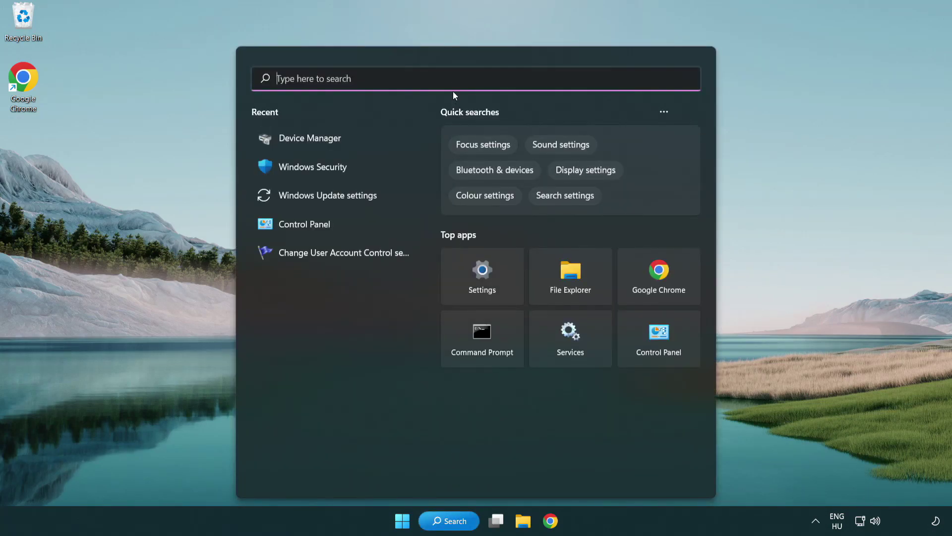
text(update)
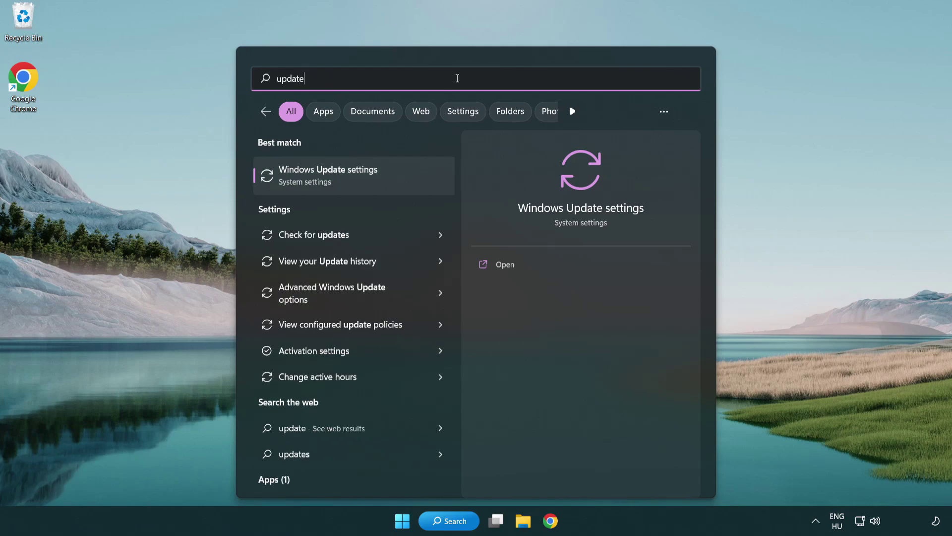
click(371, 179)
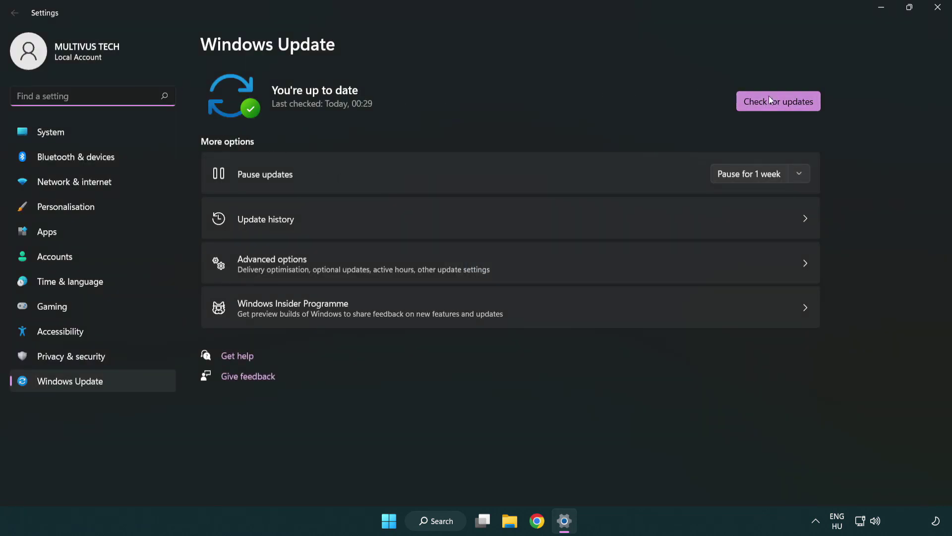
click(796, 108)
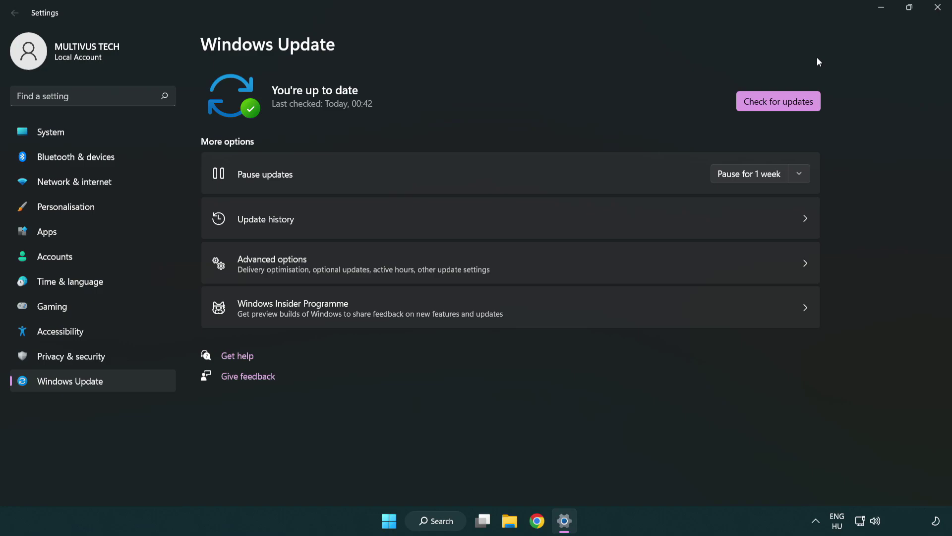
click(934, 15)
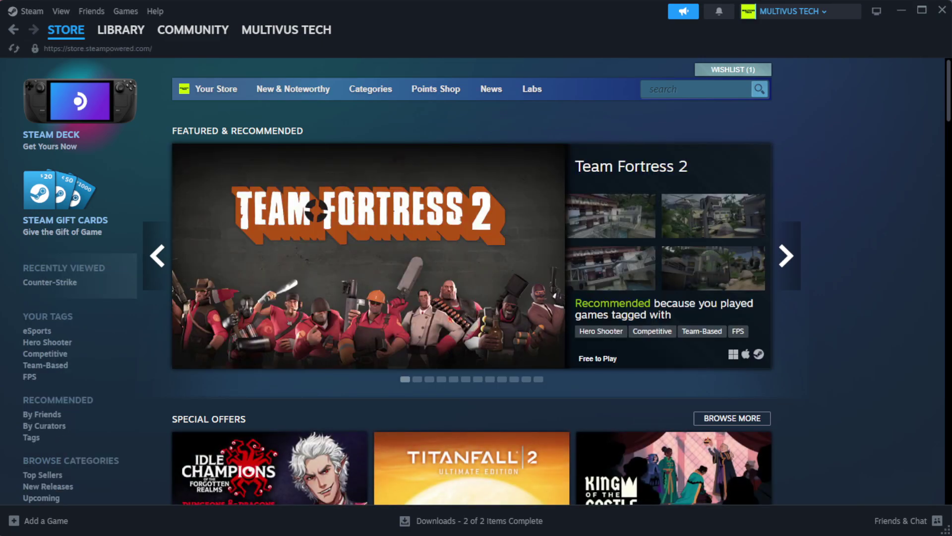
Step: Verify YOUR NOT WORKING GAME's installed files from the Steam library; all 1039 files validate
mouse_move(122, 35)
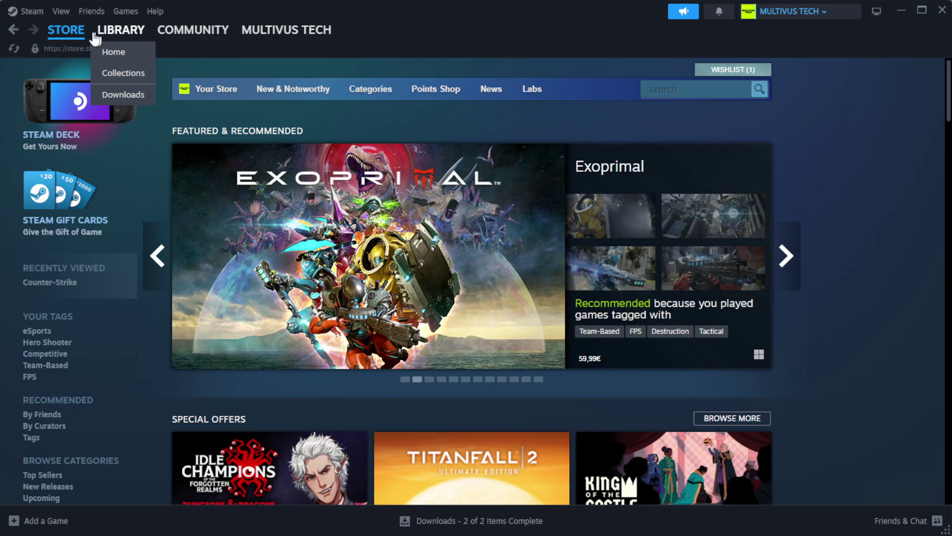
click(137, 53)
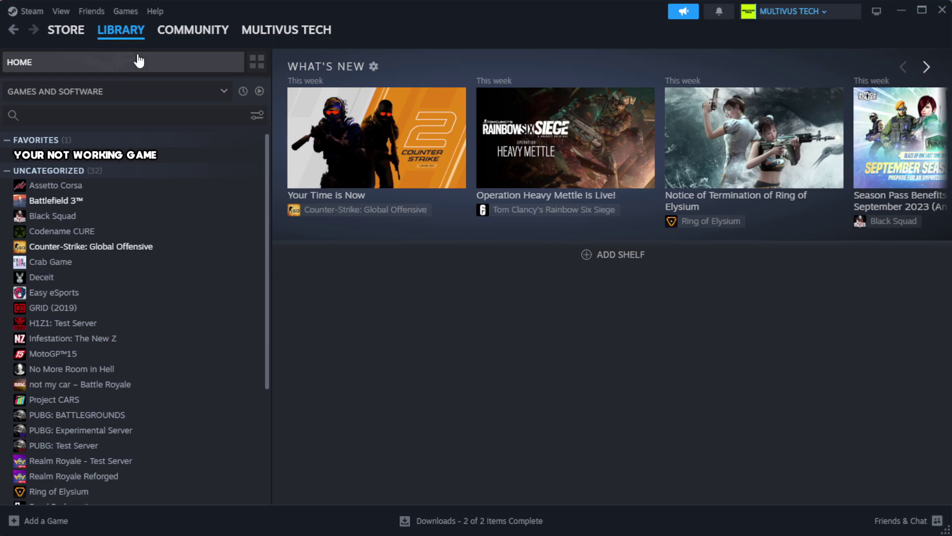
right_click(236, 159)
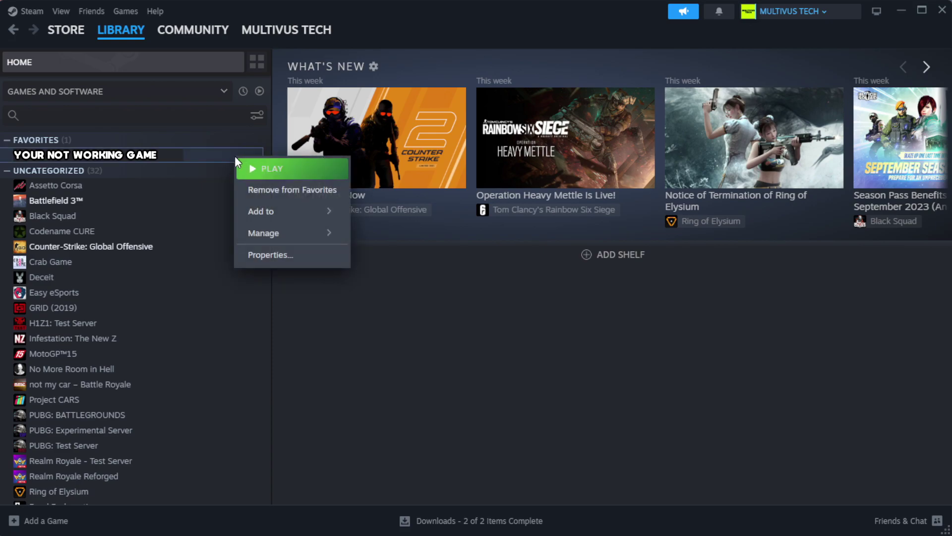
click(301, 263)
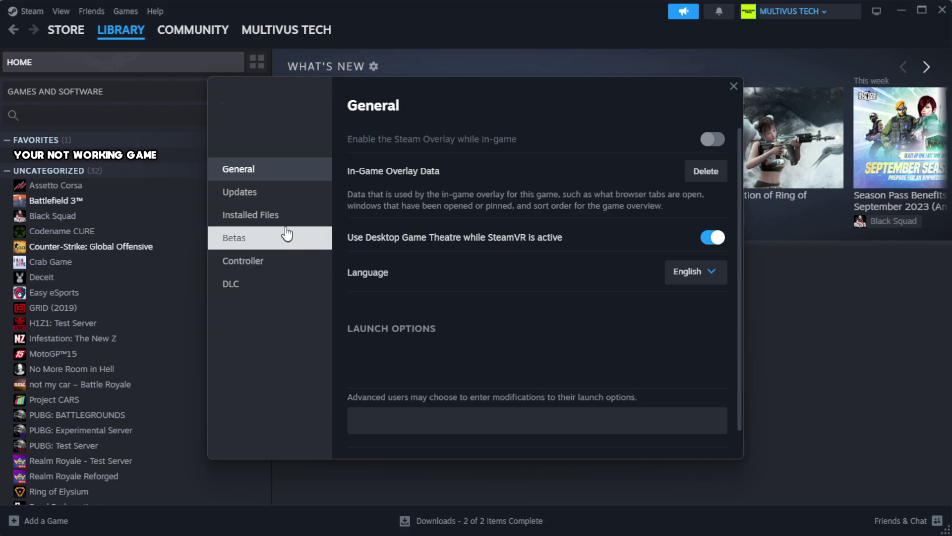
click(313, 225)
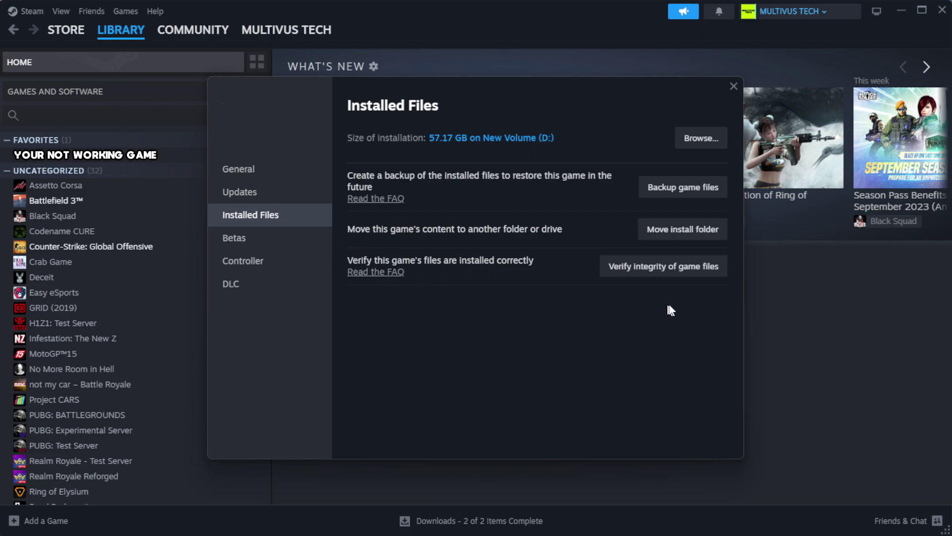
click(669, 272)
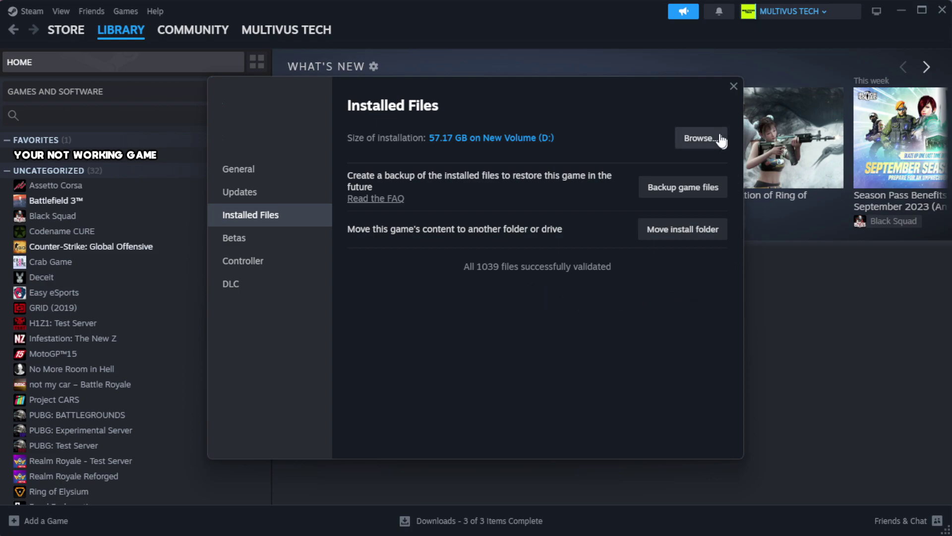
Step: Open the game's install folder and bring up the YOUR NOT WORKING GAME shortcut's Properties
click(700, 139)
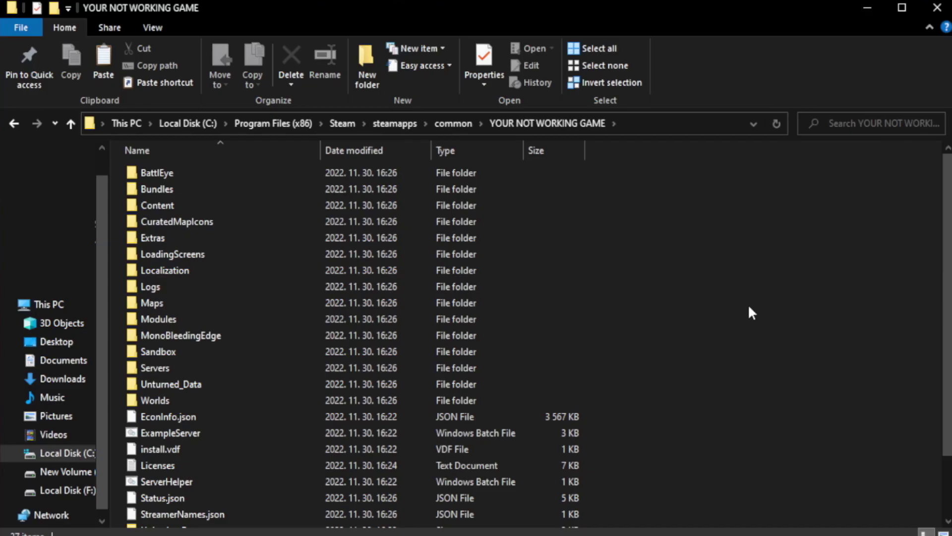
drag(948, 300, 948, 358)
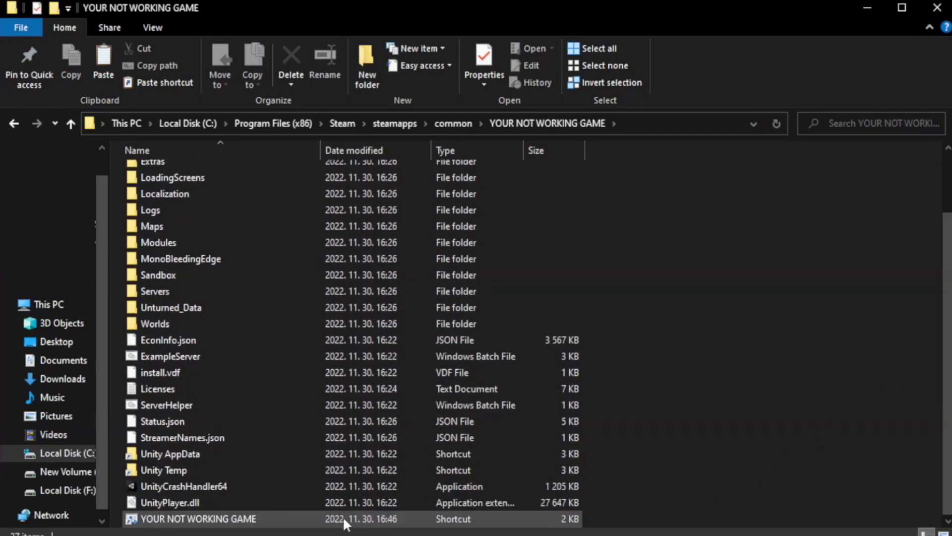
click(367, 519)
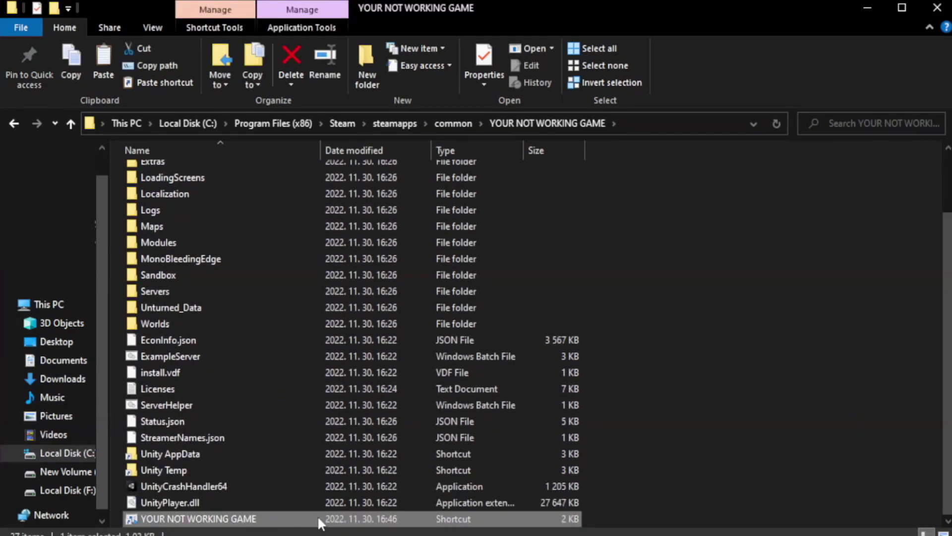
right_click(318, 523)
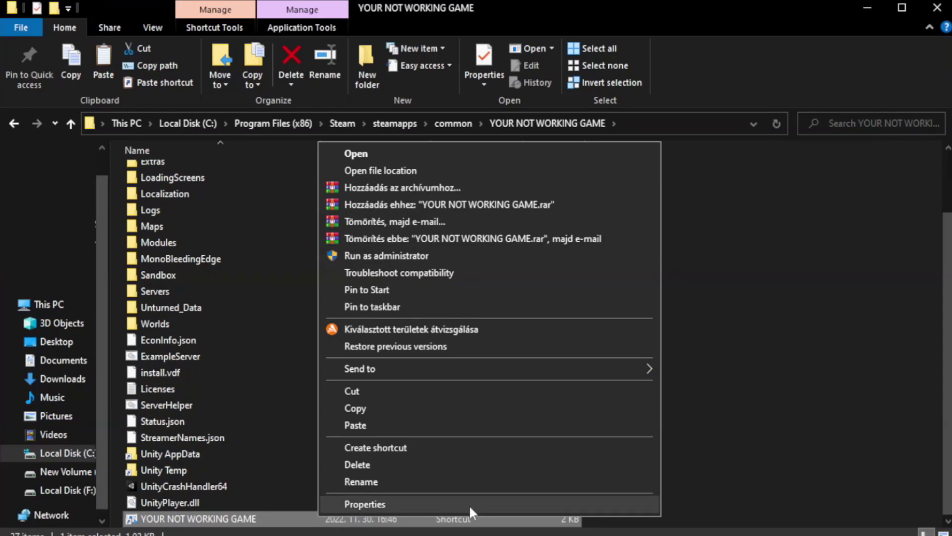
click(486, 505)
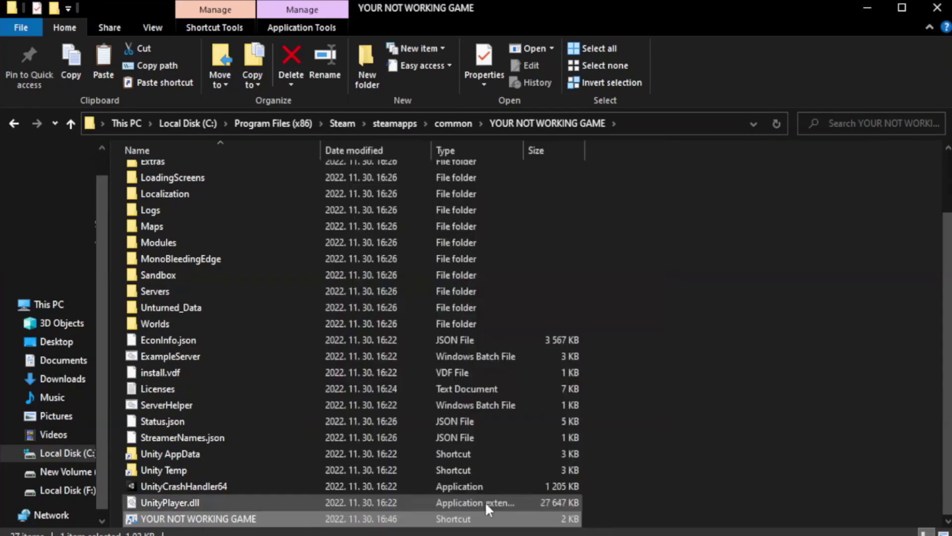
drag(476, 268, 478, 98)
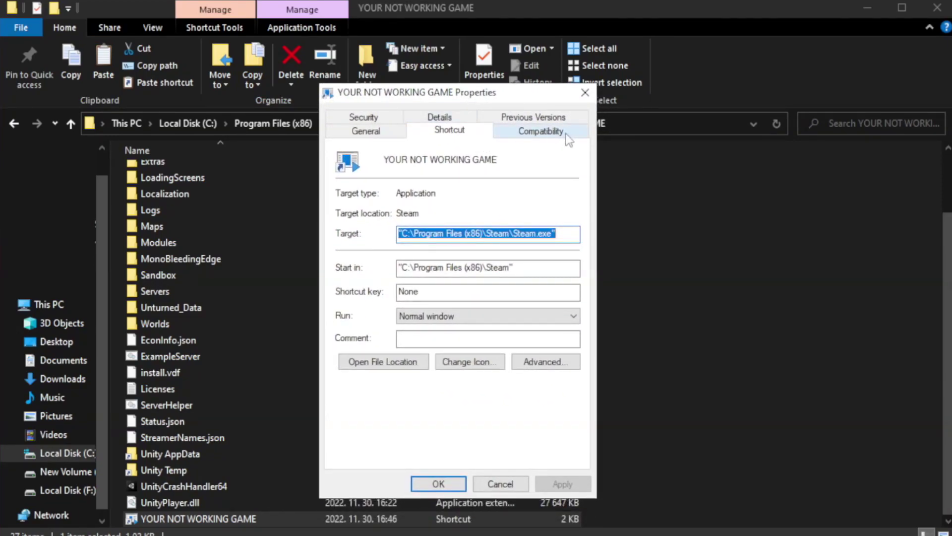
Step: Set Windows 8 compatibility mode, fullscreen optimizations off and run as administrator, then apply
click(536, 133)
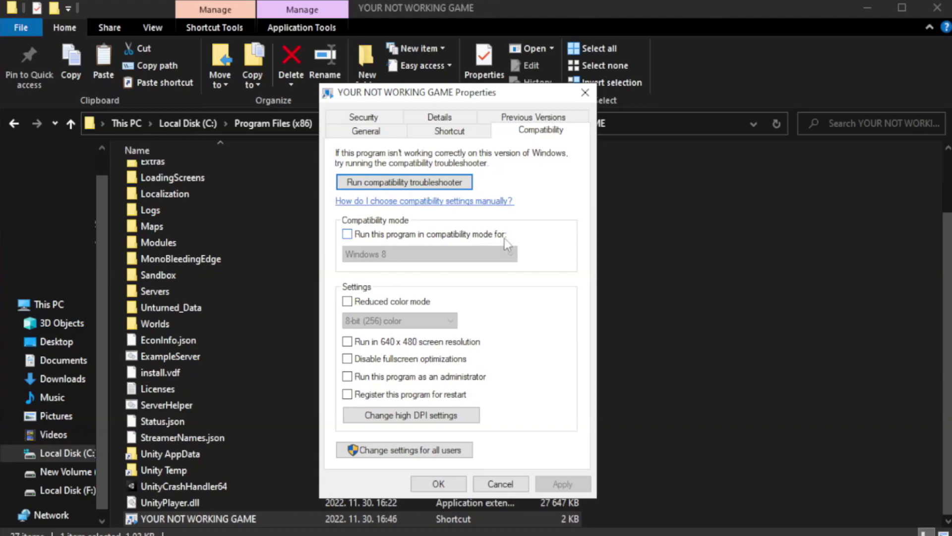
click(376, 234)
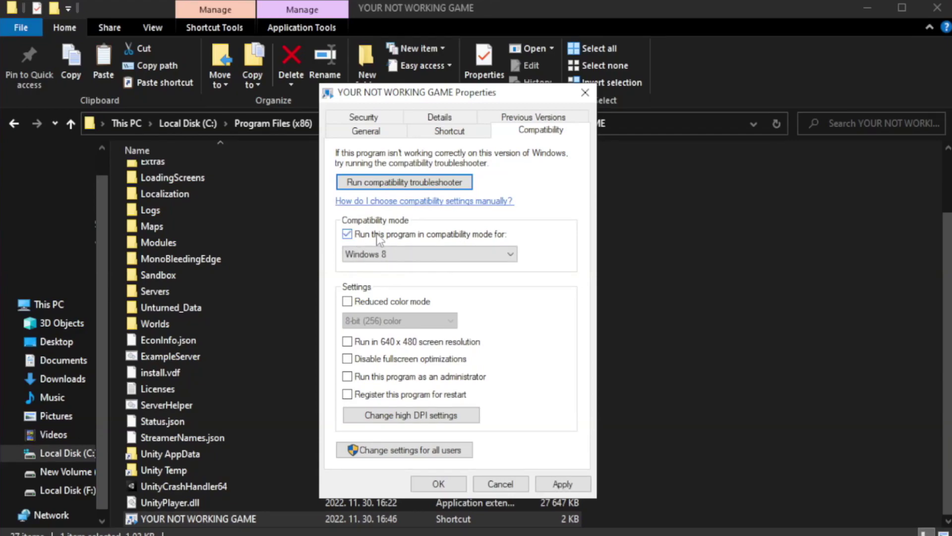
click(429, 255)
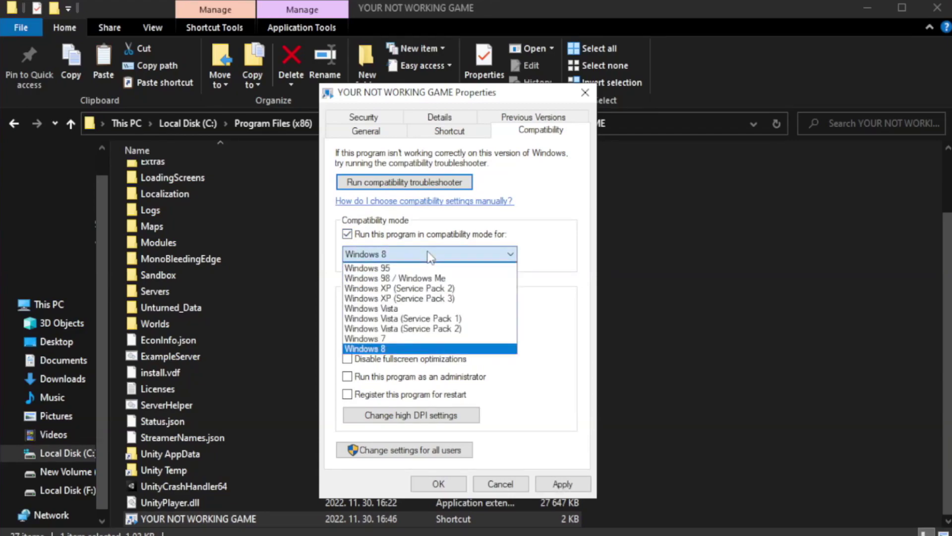
click(402, 349)
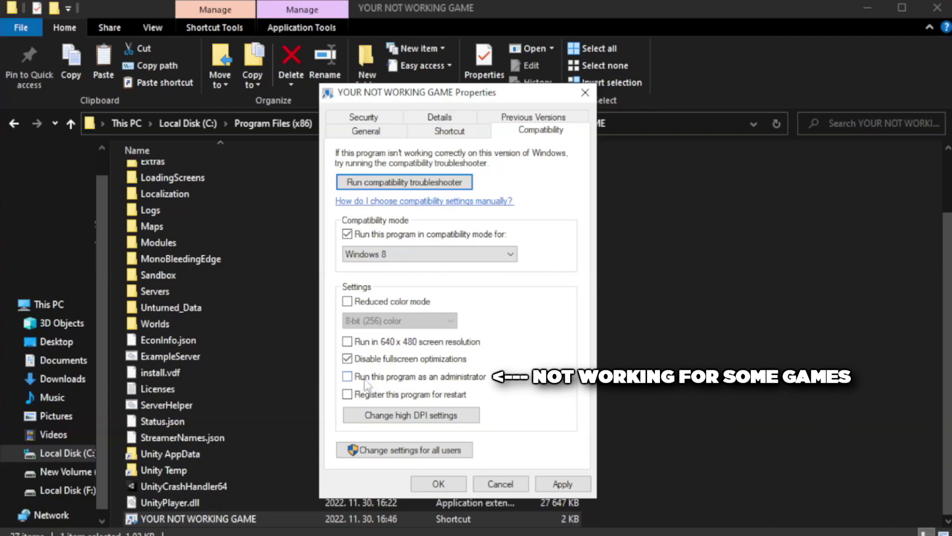
click(374, 383)
click(563, 483)
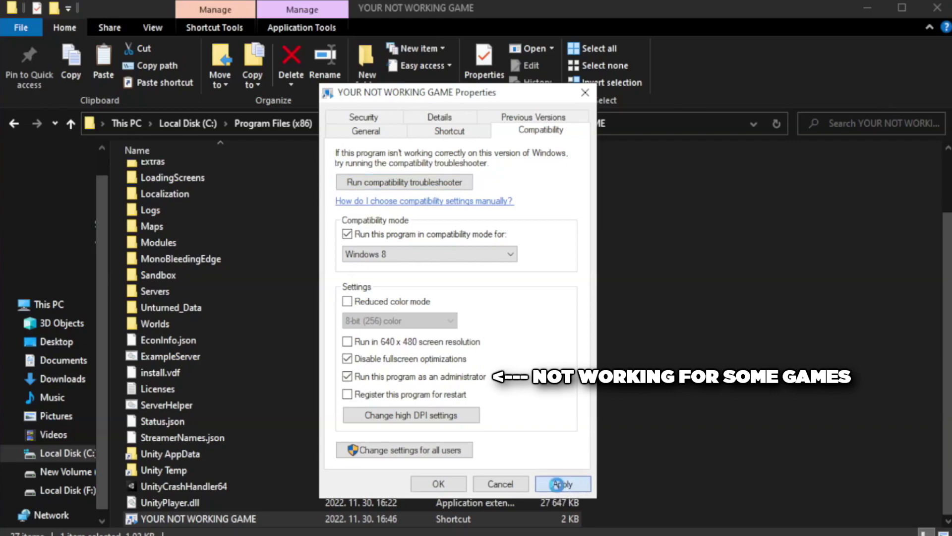
click(437, 485)
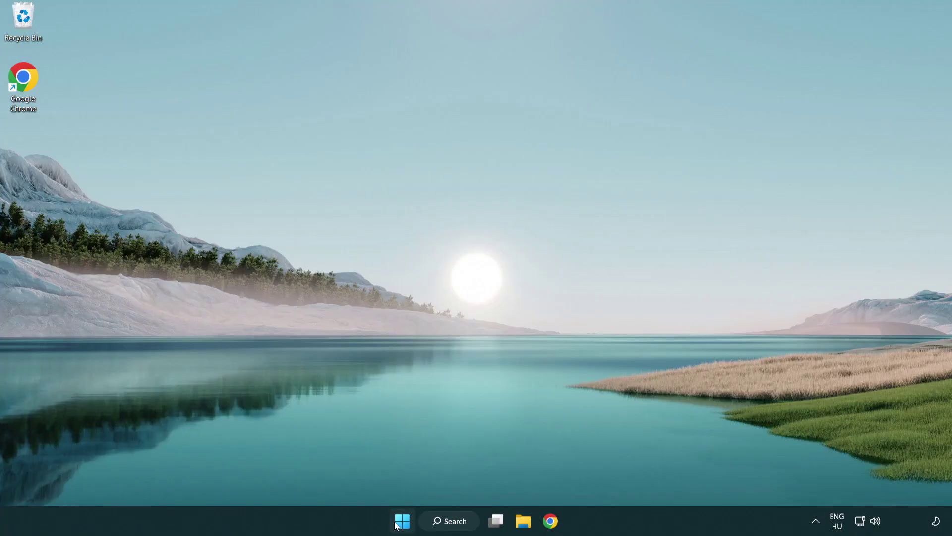
Step: Disable Terminal, Phone Link, Cortana and Windows Security in Task Manager's Startup apps, then close it
right_click(402, 523)
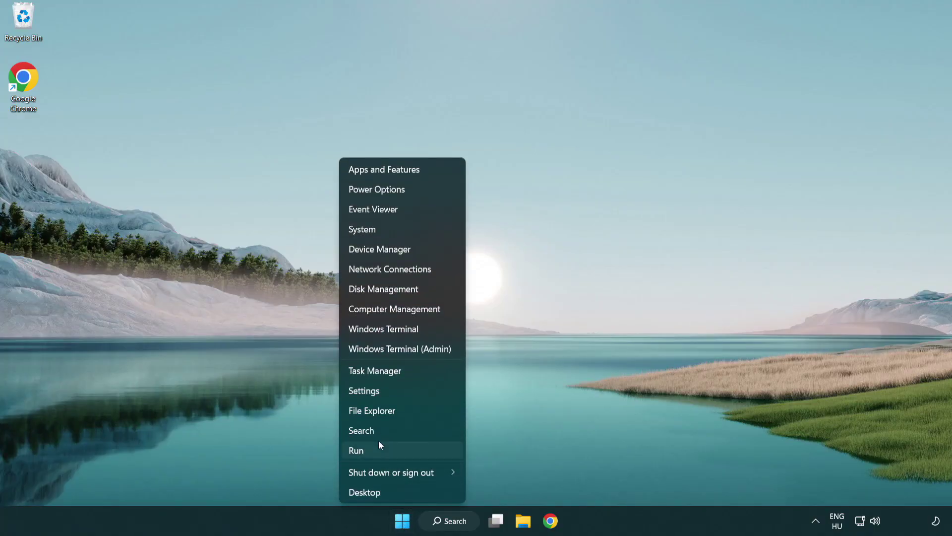
click(421, 373)
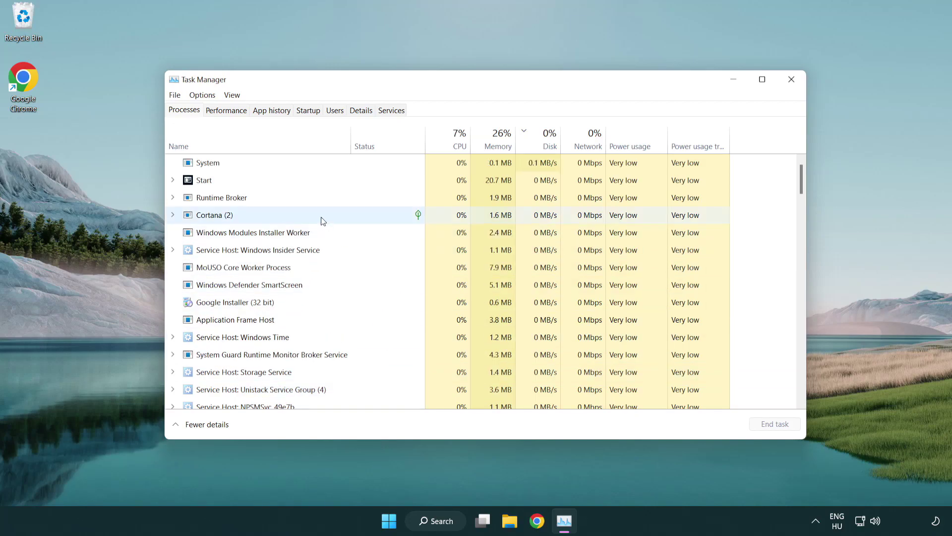
click(309, 111)
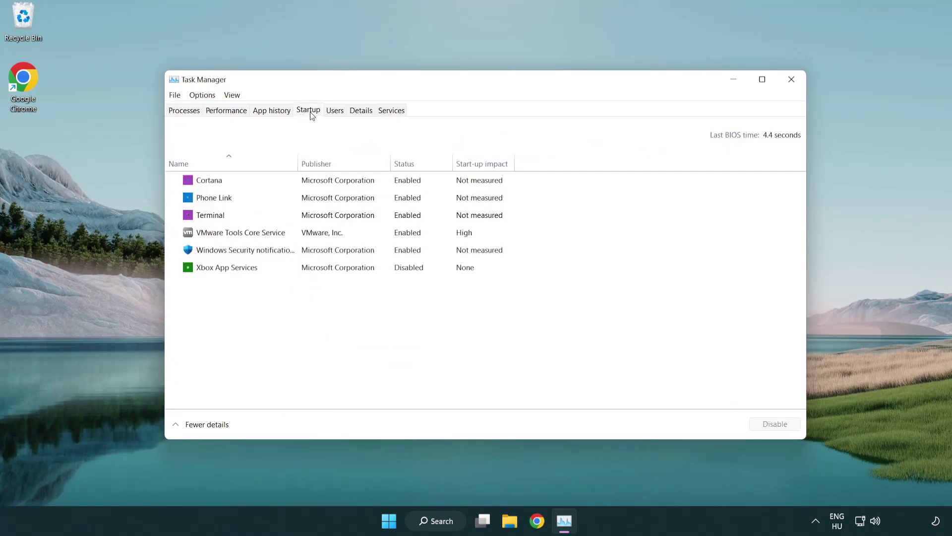
click(311, 217)
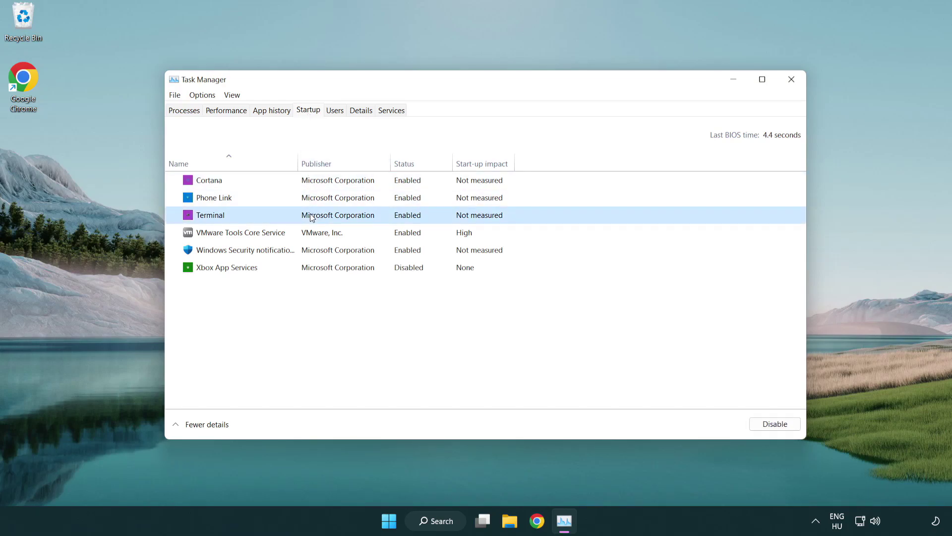
click(754, 423)
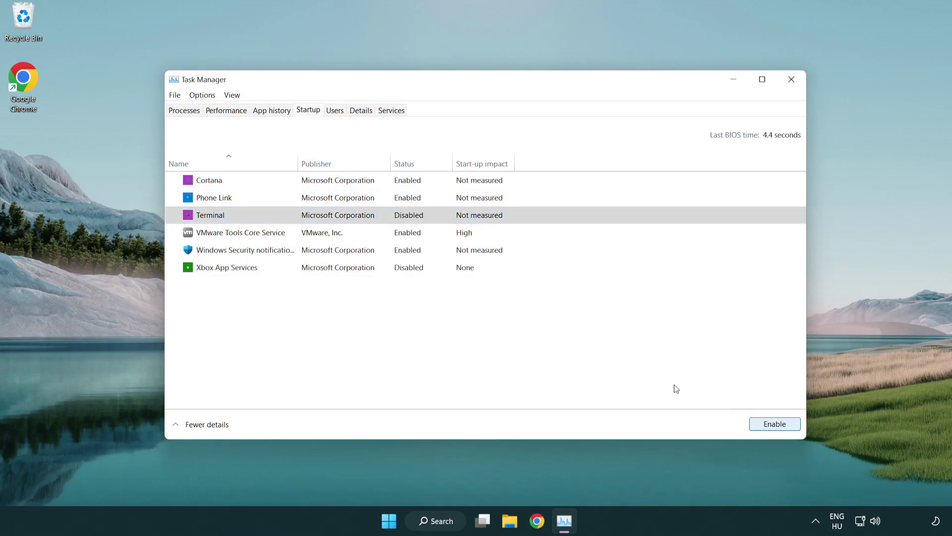
click(397, 200)
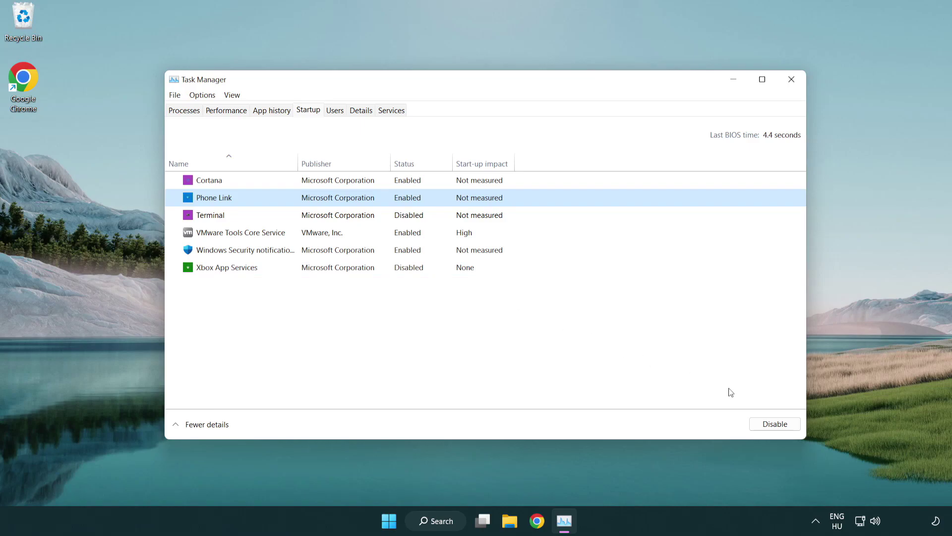
click(773, 425)
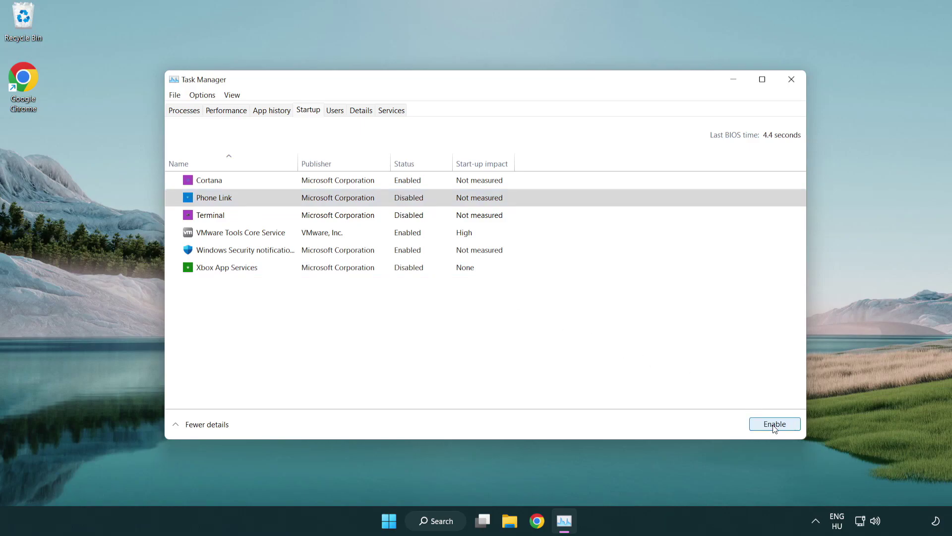
click(340, 185)
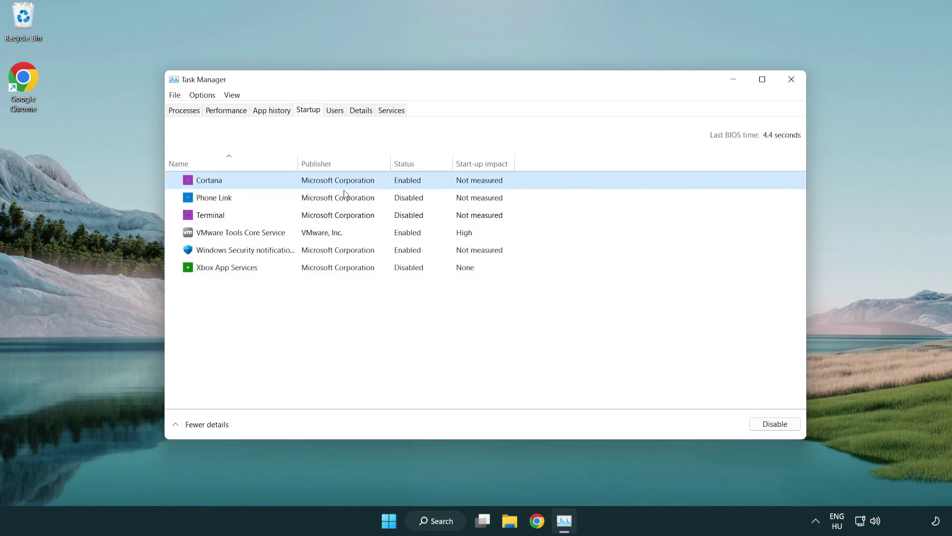
click(755, 422)
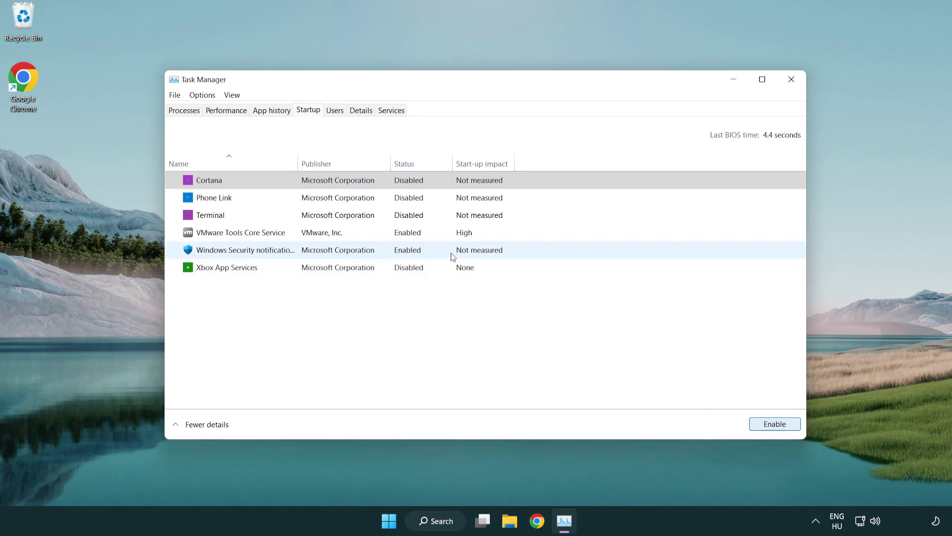
click(452, 255)
click(751, 422)
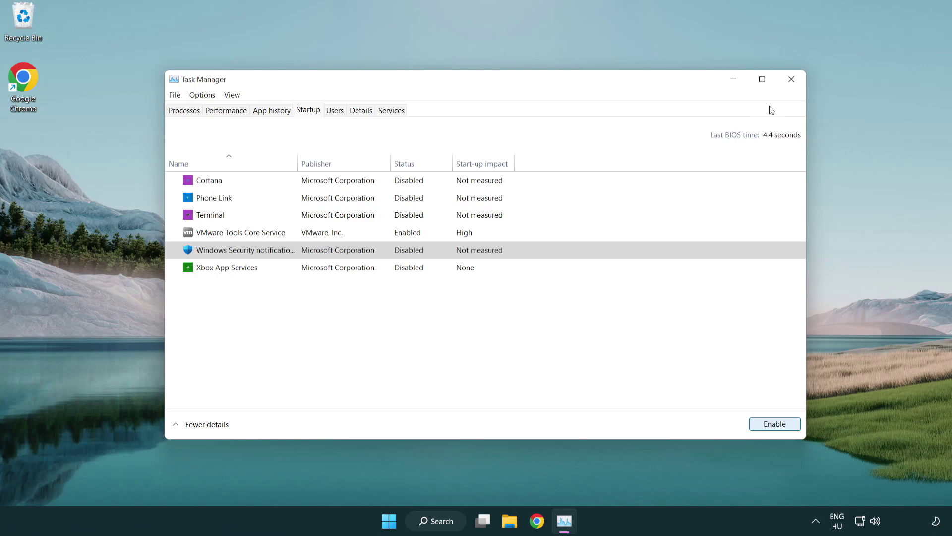
click(792, 84)
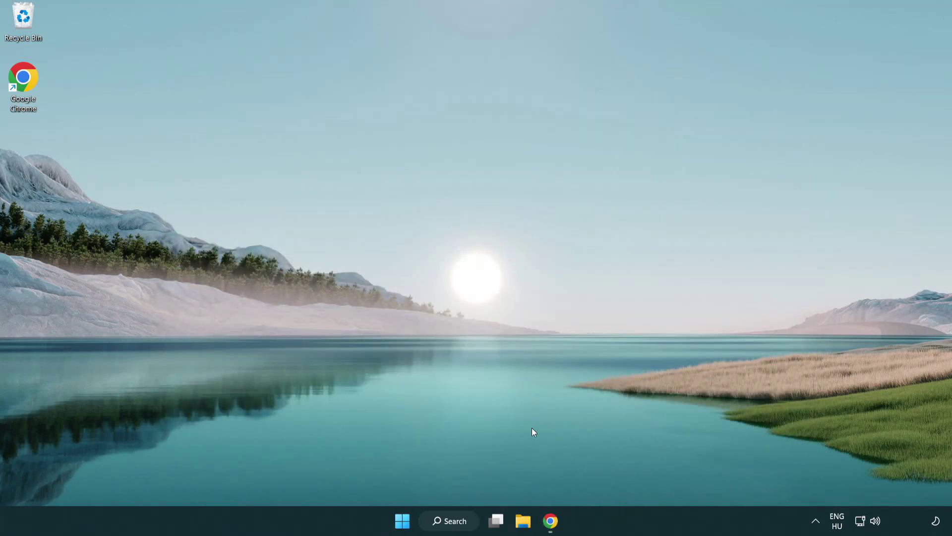
Step: Download dxwebsetup.exe, the DirectX End-User Runtime Web Installer, from the Chrome page
click(550, 520)
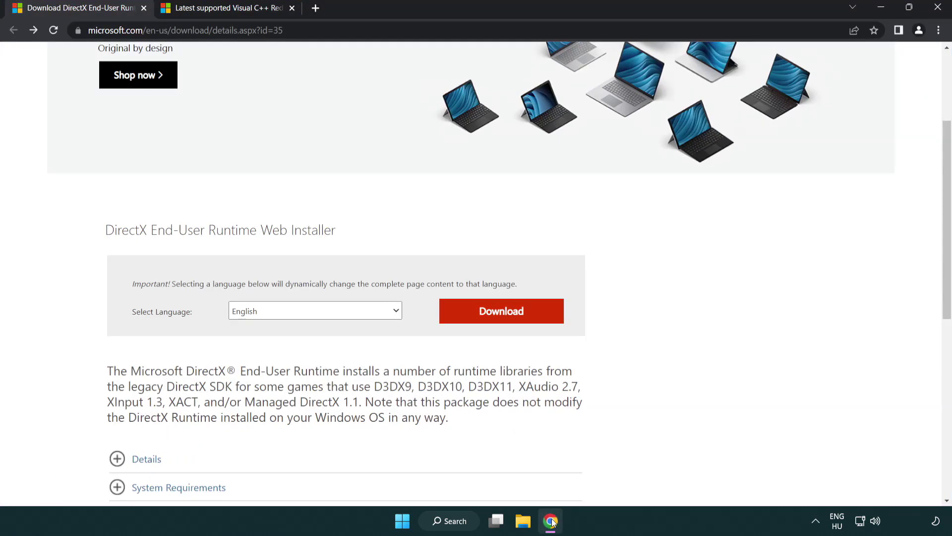
scroll(408, 443, up, 3)
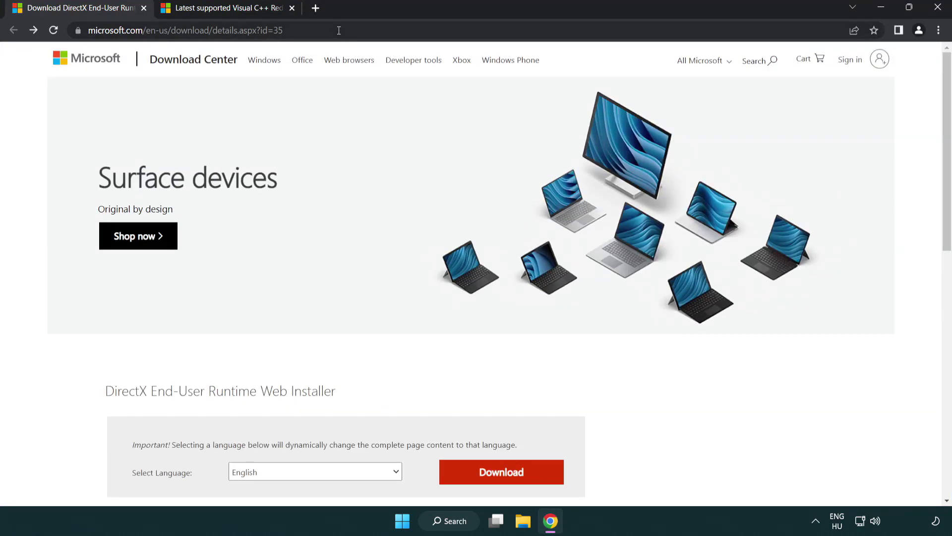
click(70, 26)
click(911, 216)
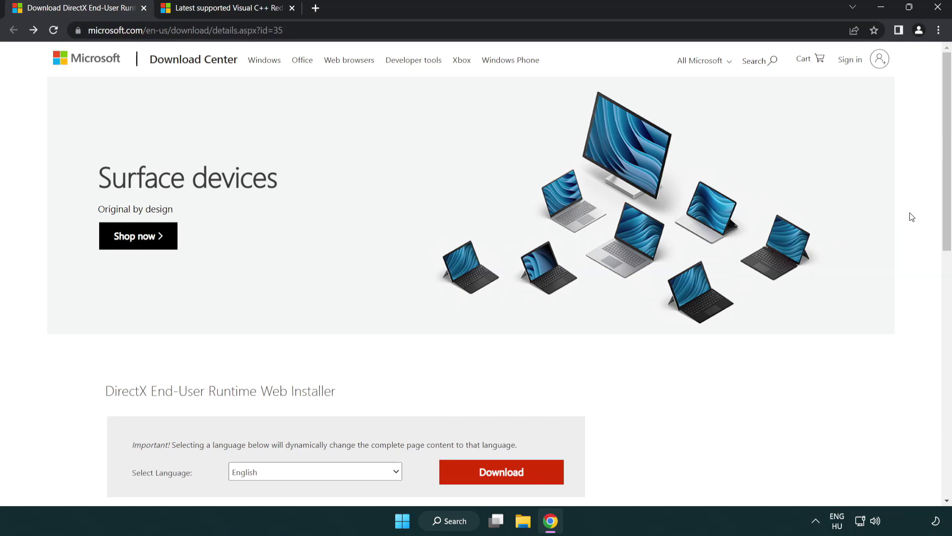
drag(945, 217, 945, 275)
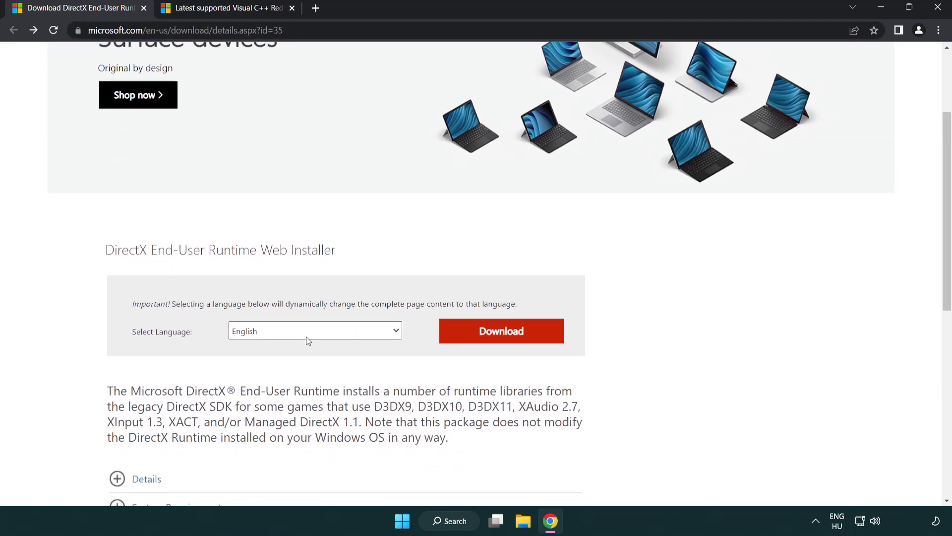
click(506, 341)
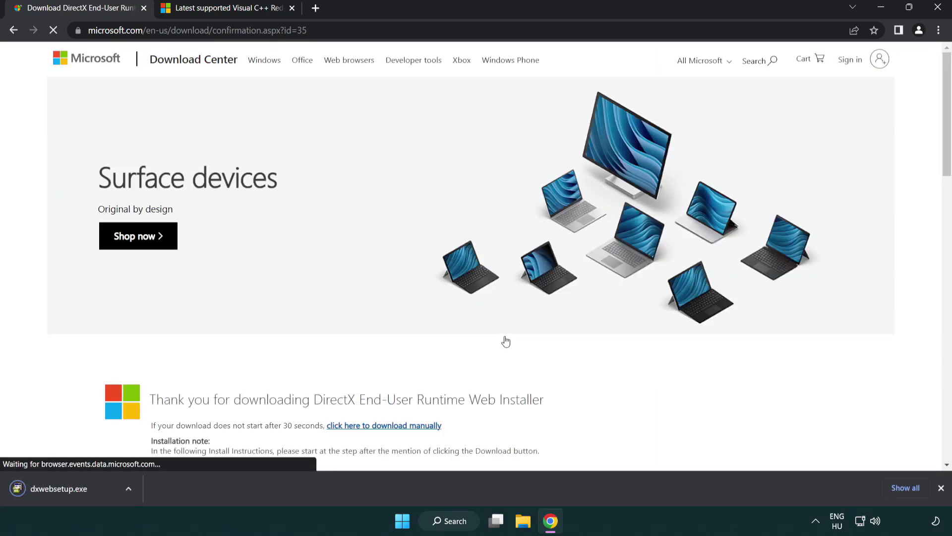
Step: Run dxwebsetup.exe, accept the licence, skip the Bing Bar, and finish; a newer DirectX already exists
click(62, 490)
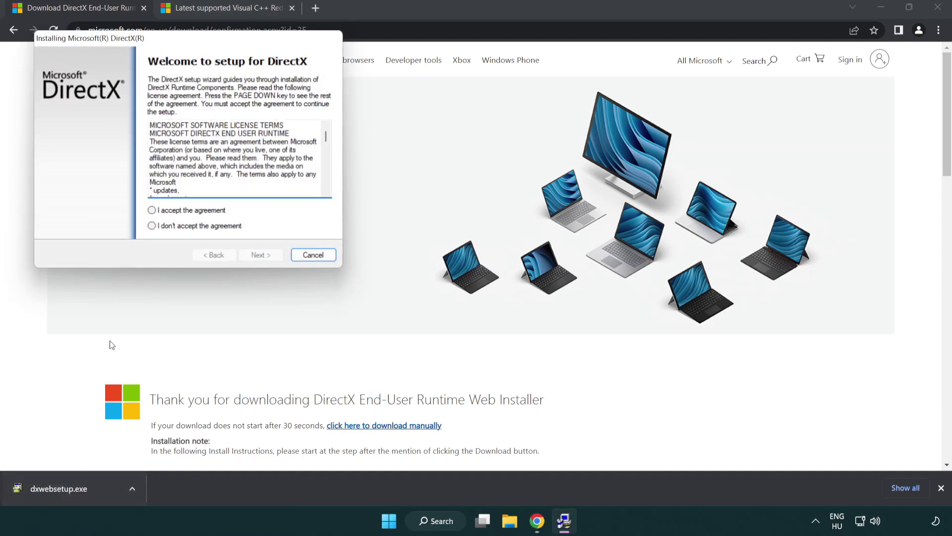
drag(145, 46, 419, 150)
scroll(599, 245, down, 15)
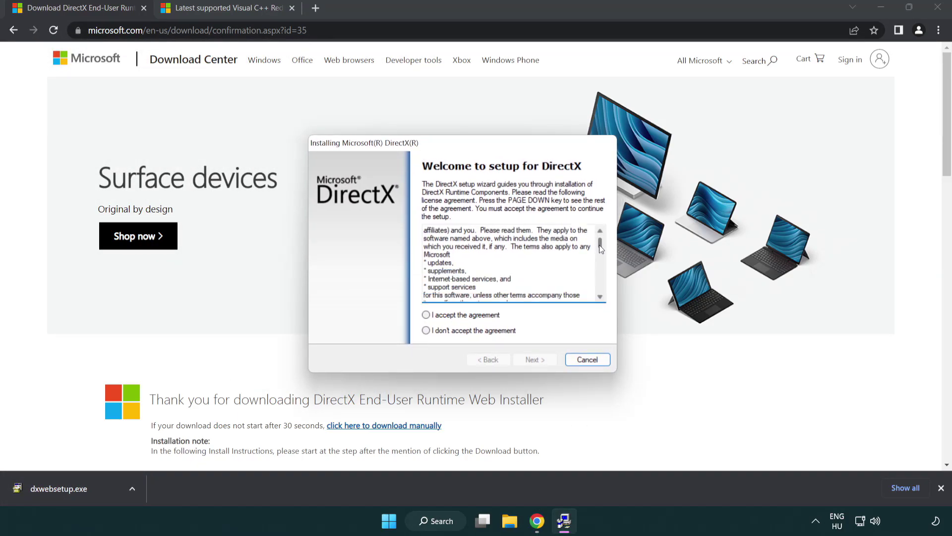
click(427, 316)
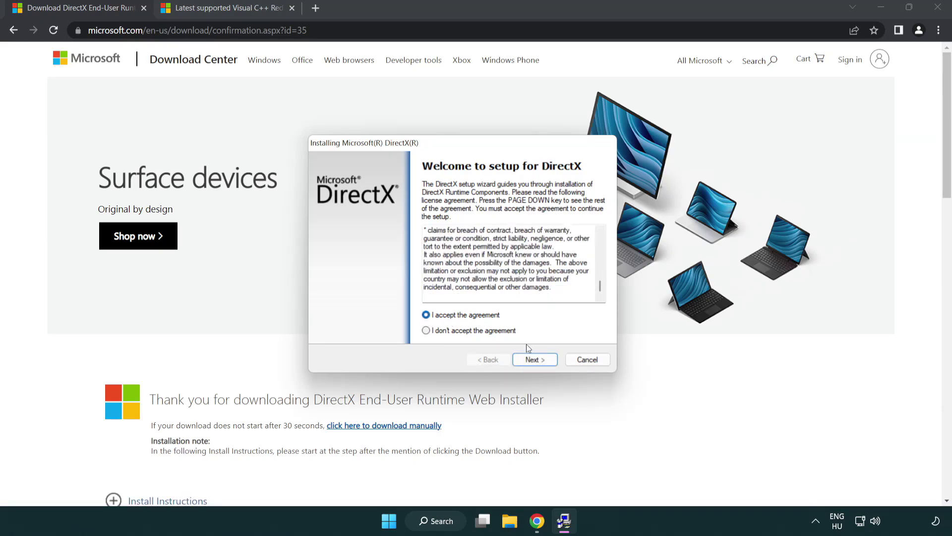
click(537, 360)
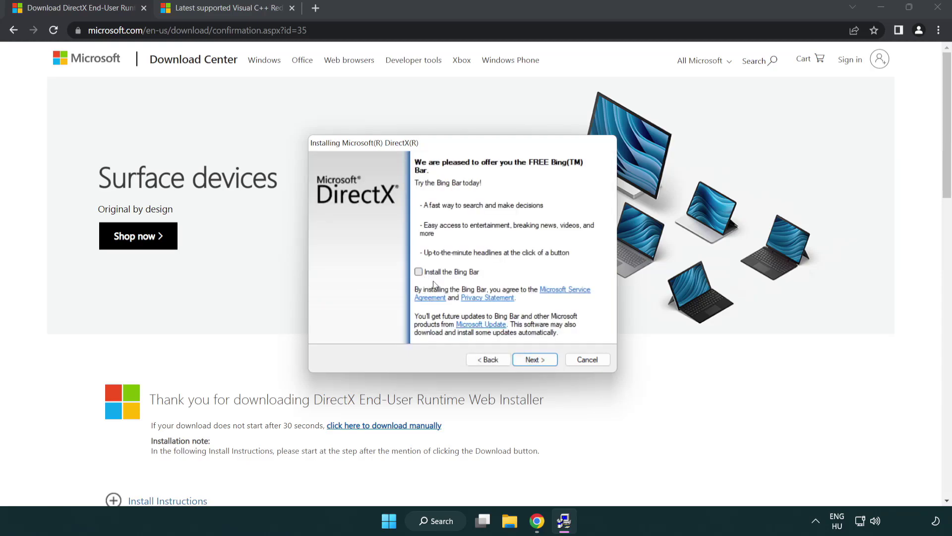
click(538, 358)
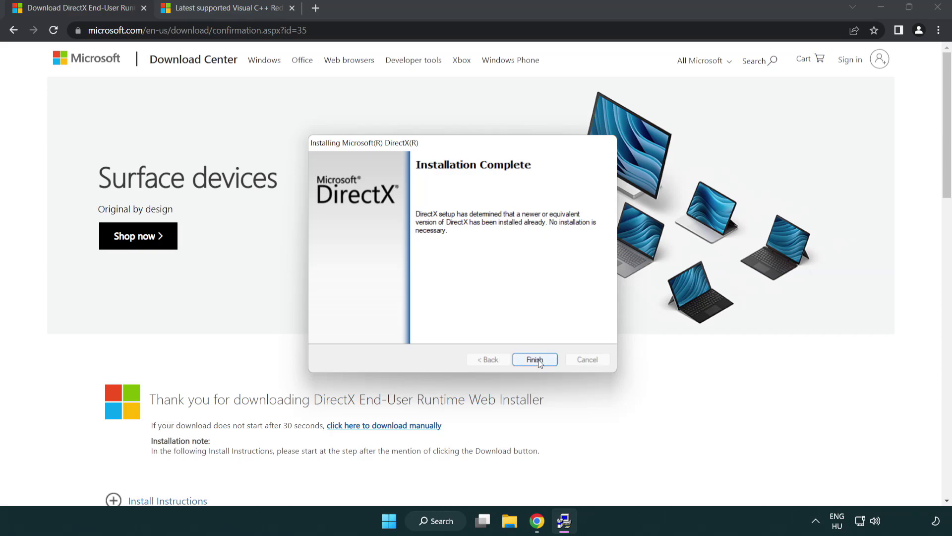
click(535, 358)
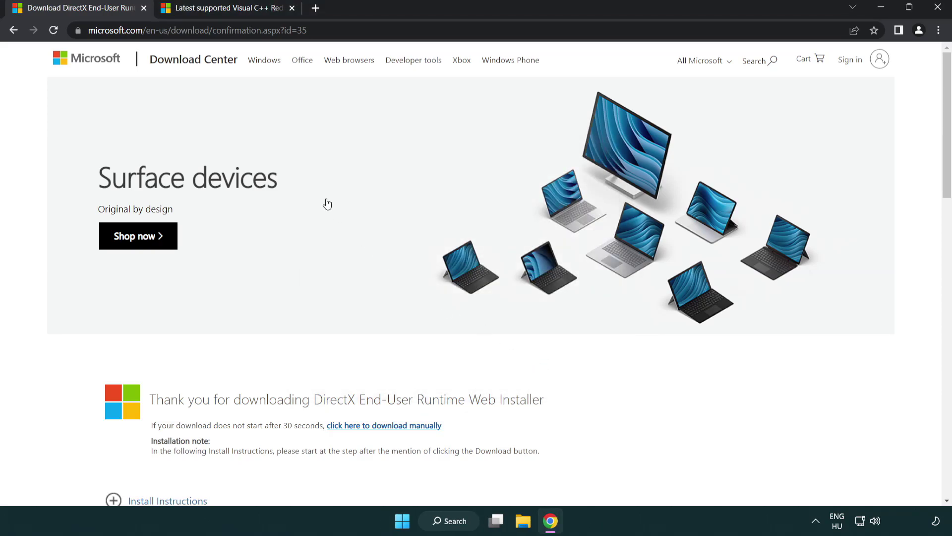
Step: Close the DirectX tab and download the ARM64, x86 and x64 Visual C++ 2015–2022 redistributables
click(144, 8)
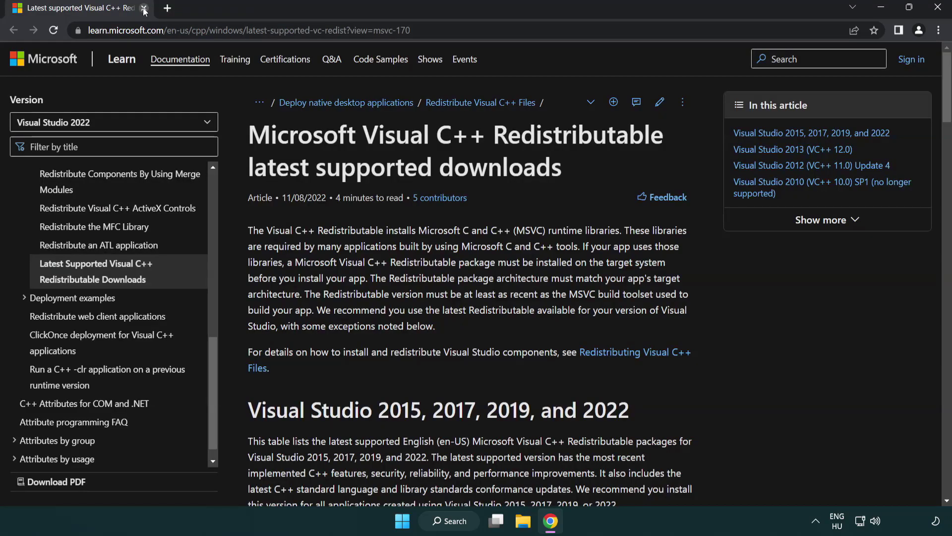
click(473, 30)
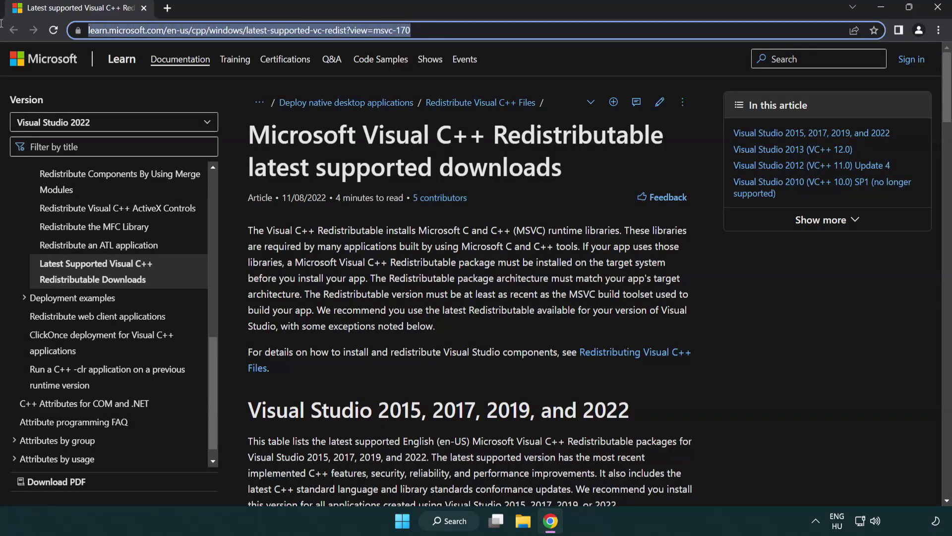
click(474, 31)
click(491, 167)
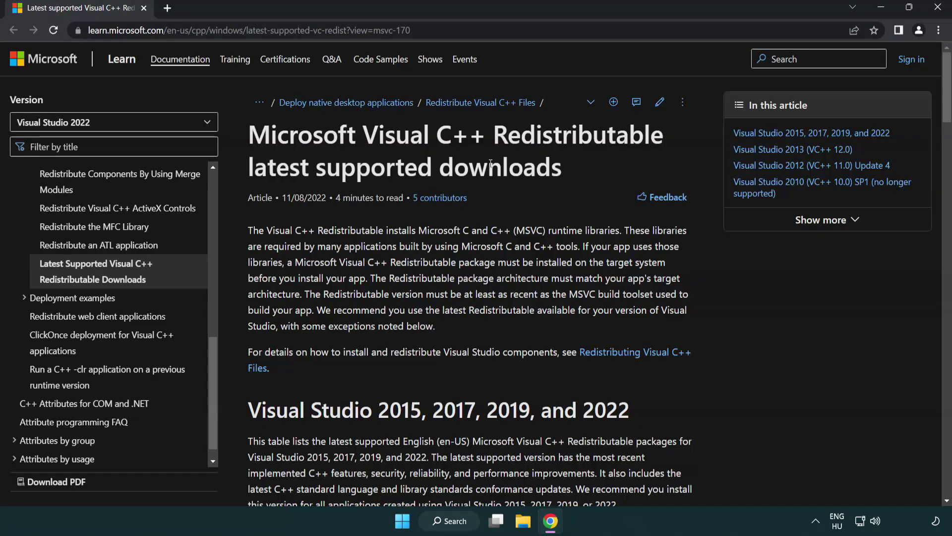
scroll(491, 167, down, 3)
scroll(491, 167, down, 2)
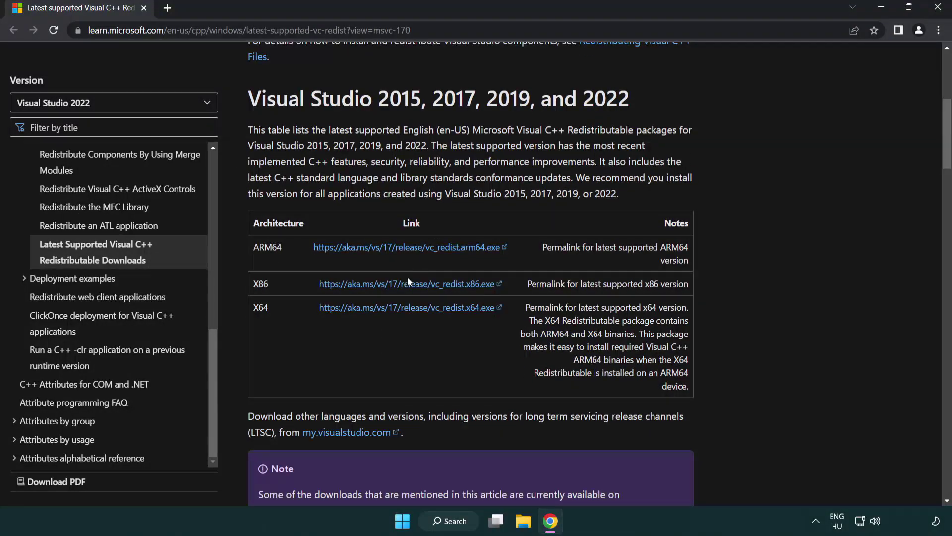
click(394, 282)
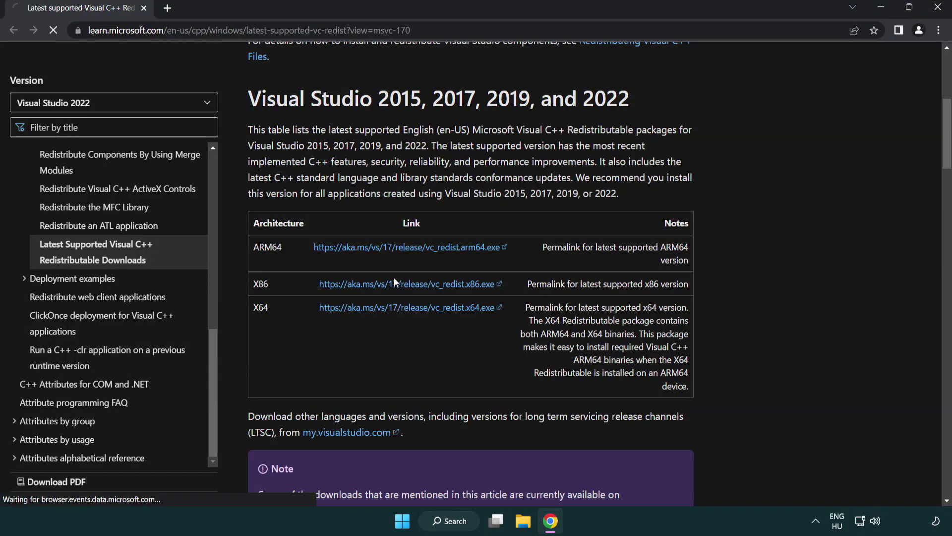
click(397, 308)
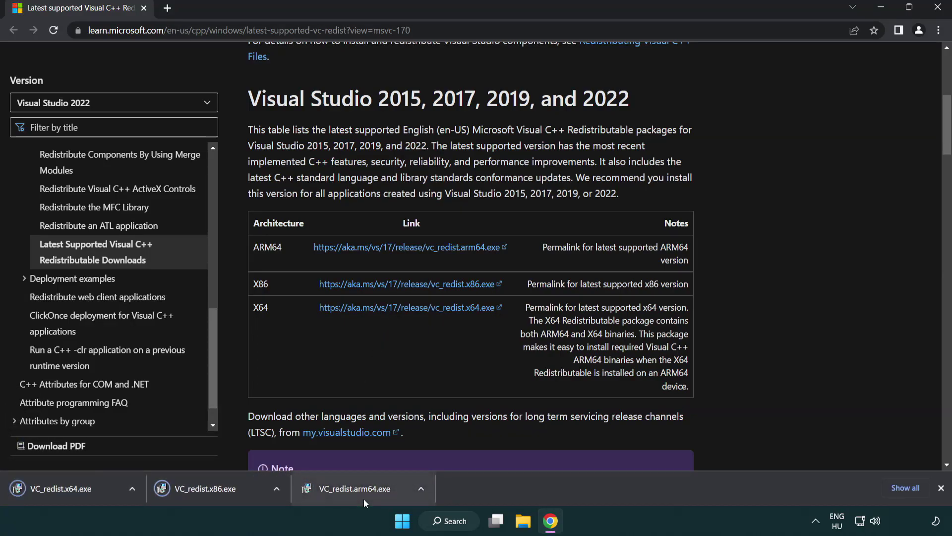
Step: Try installing the ARM64 redistributable, which fails as unsupported on this processor
click(364, 496)
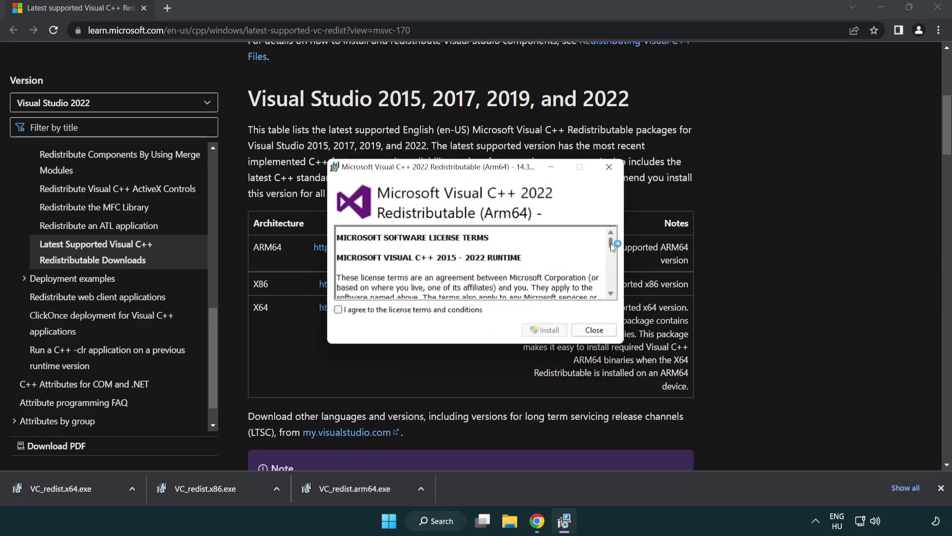
drag(611, 243, 615, 291)
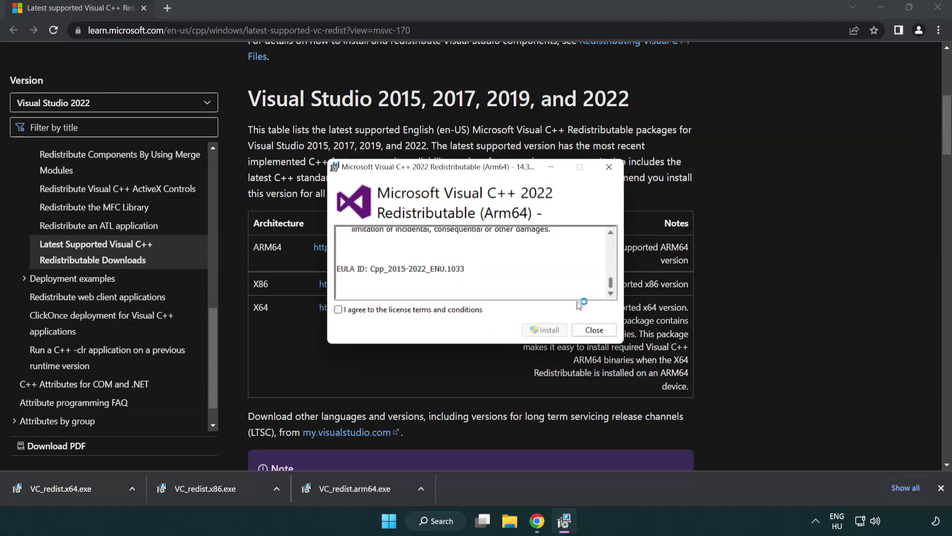
click(341, 311)
click(530, 329)
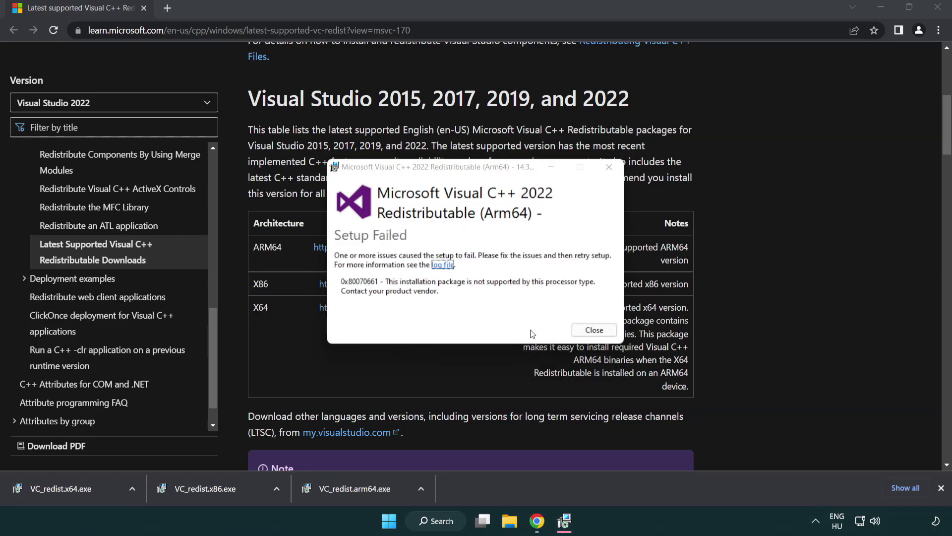
click(594, 331)
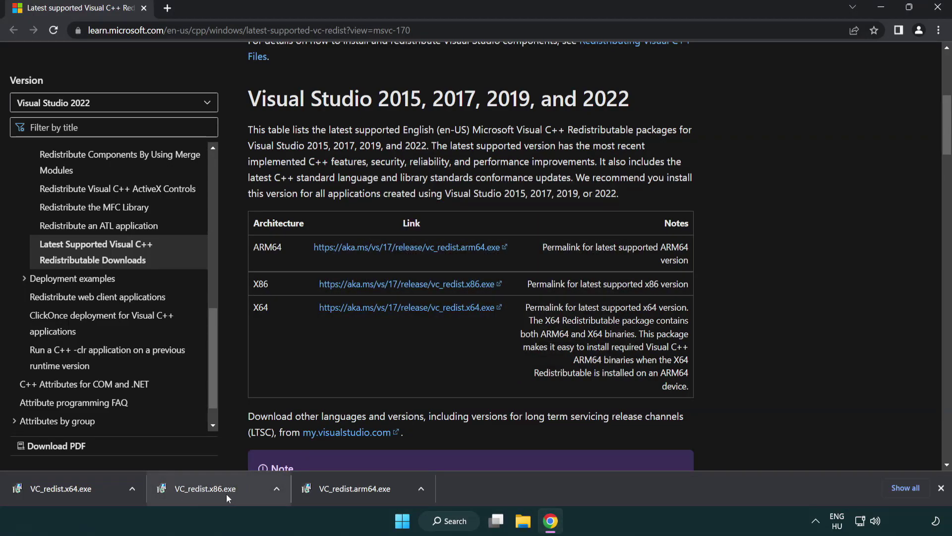
Step: Install the x86 and x64 Visual C++ redistributables, closing without restarting
click(213, 494)
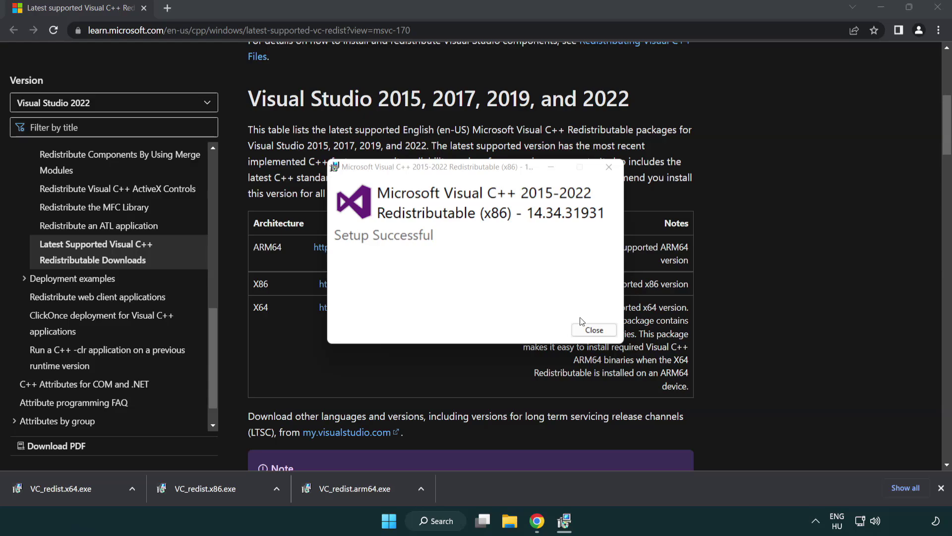
click(595, 330)
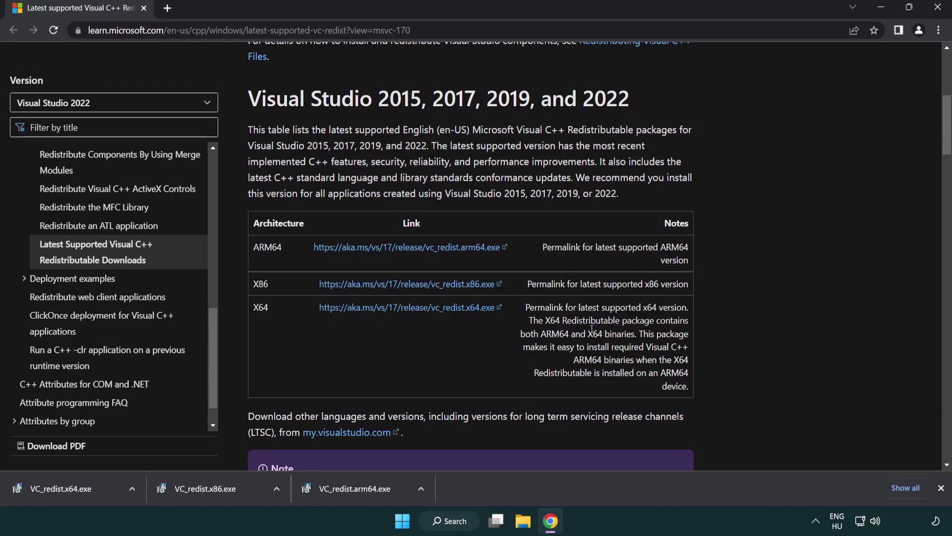
click(72, 486)
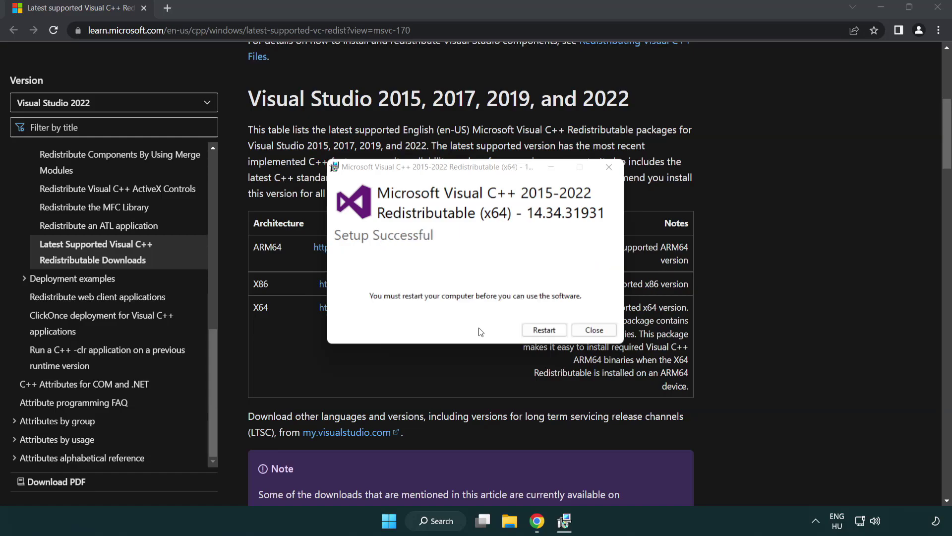
click(595, 331)
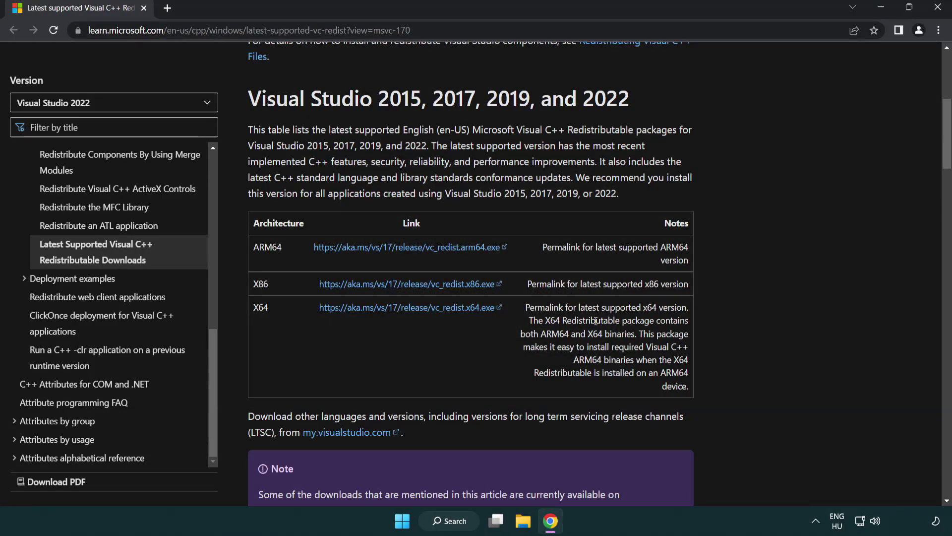
Step: Close Chrome and launch Command Prompt as administrator via a 'cmd' search
click(938, 8)
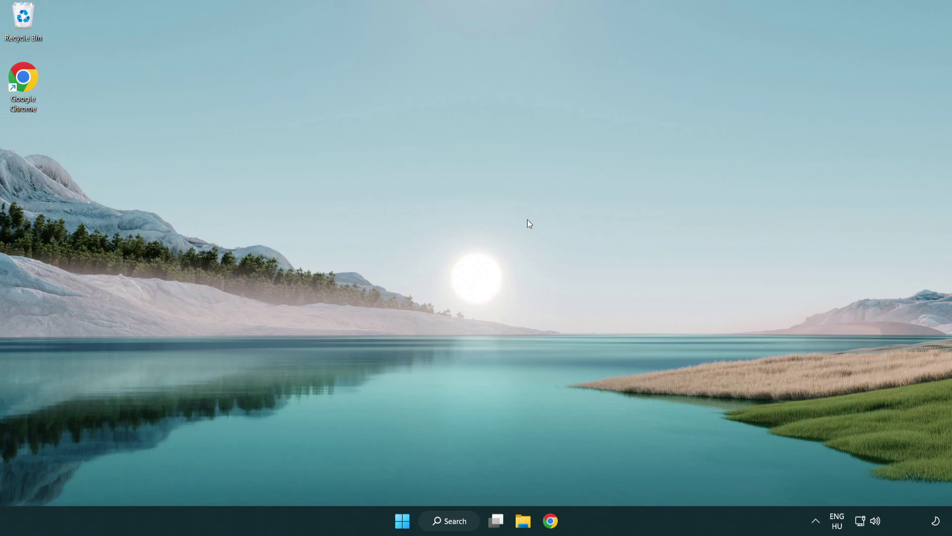
click(445, 523)
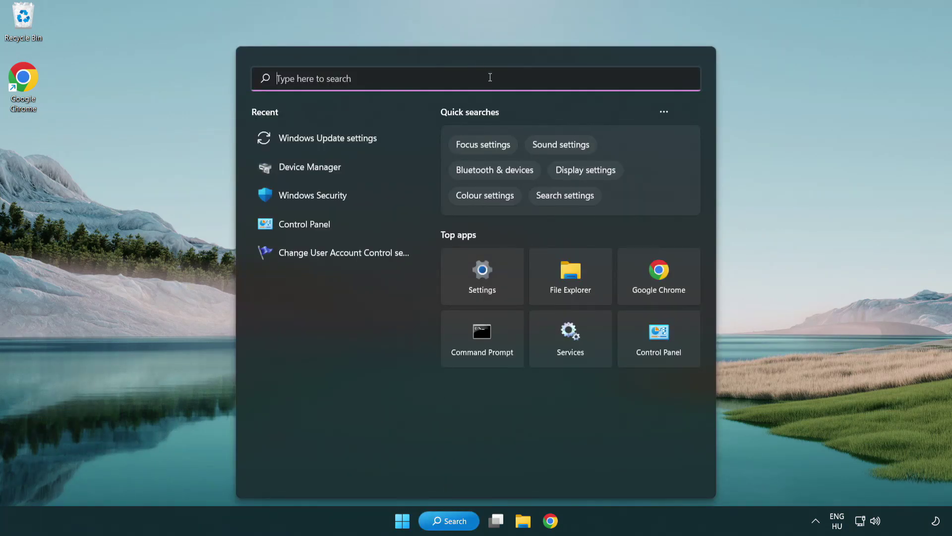
text(cmd)
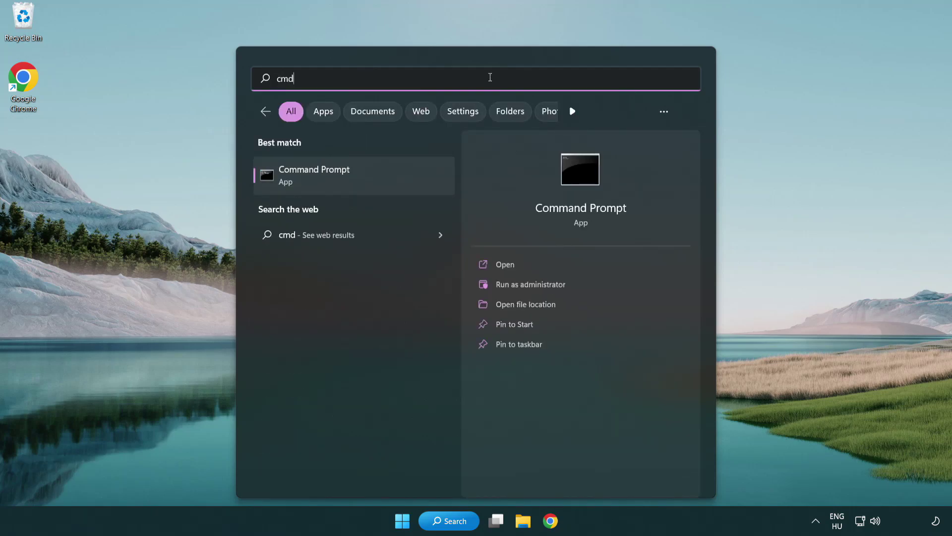
right_click(364, 177)
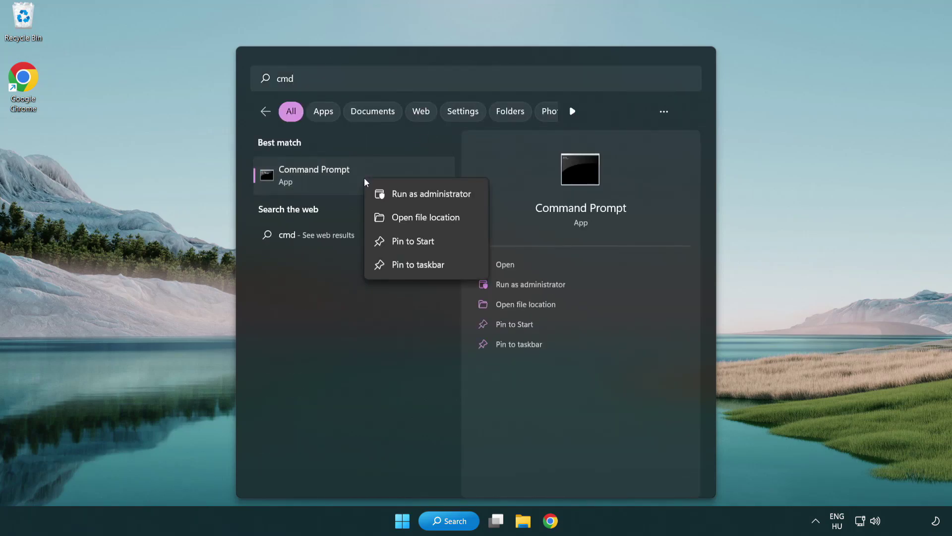
click(430, 194)
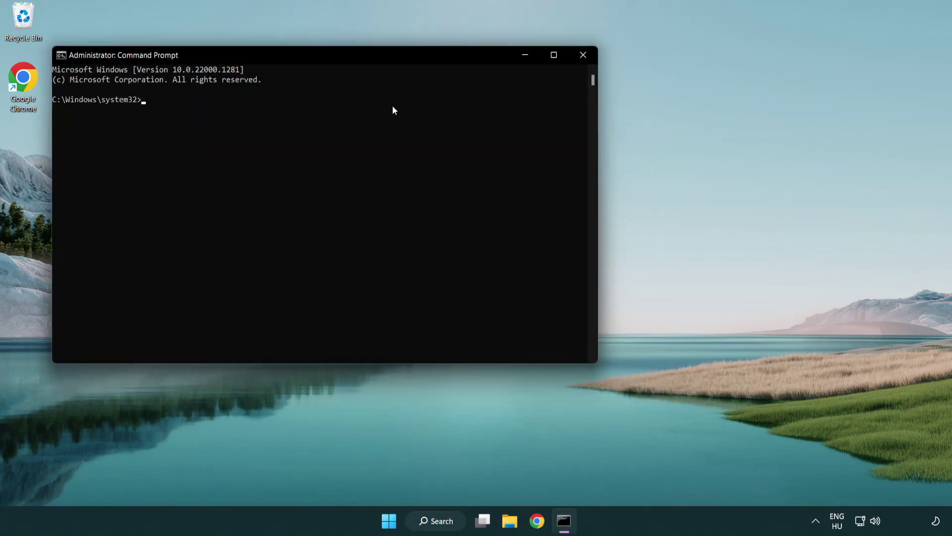
Step: Center the console window and run 'sfc /scannow' until verification reaches 100%
drag(339, 55, 479, 97)
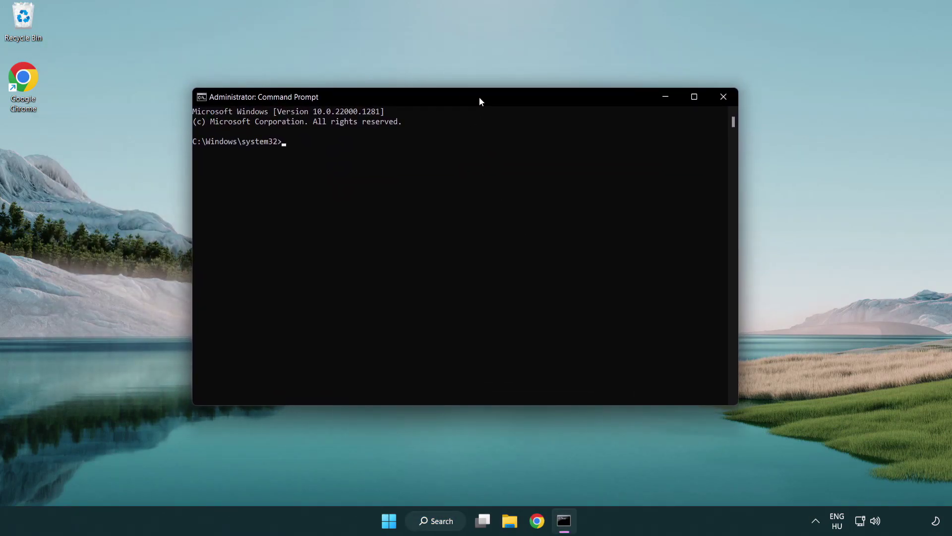
text(sfc /sc)
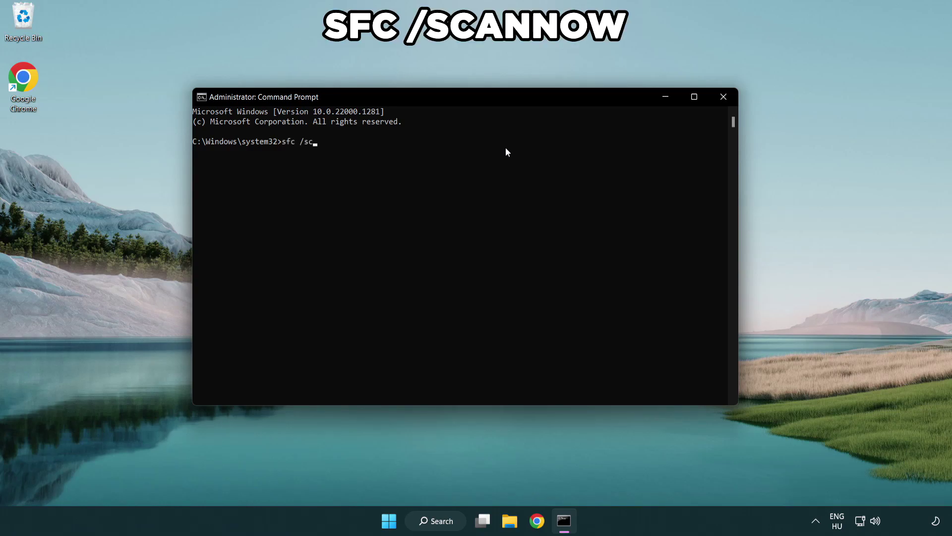
text(annow)
key(Return)
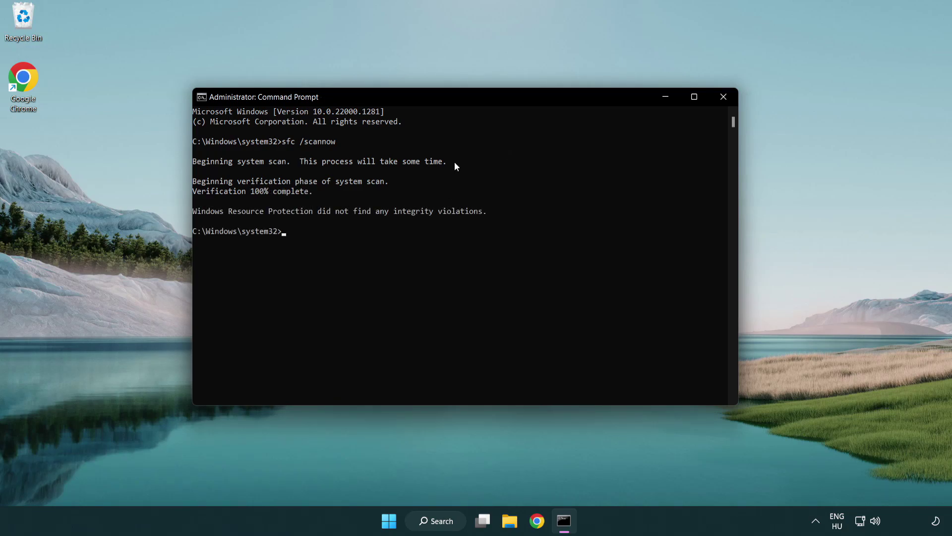
Step: Close Command Prompt and show the Start menu's Sleep, Shut down and Restart options
click(724, 97)
click(395, 525)
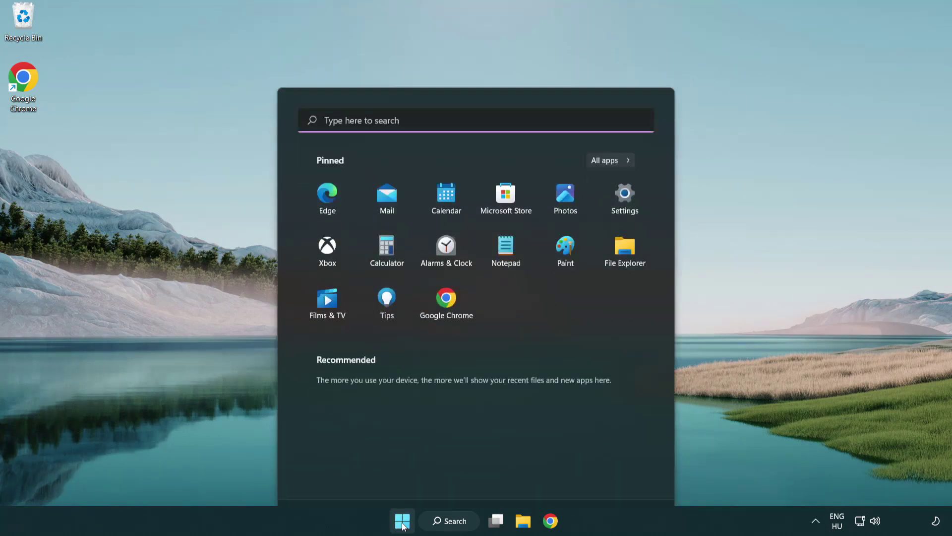
click(635, 476)
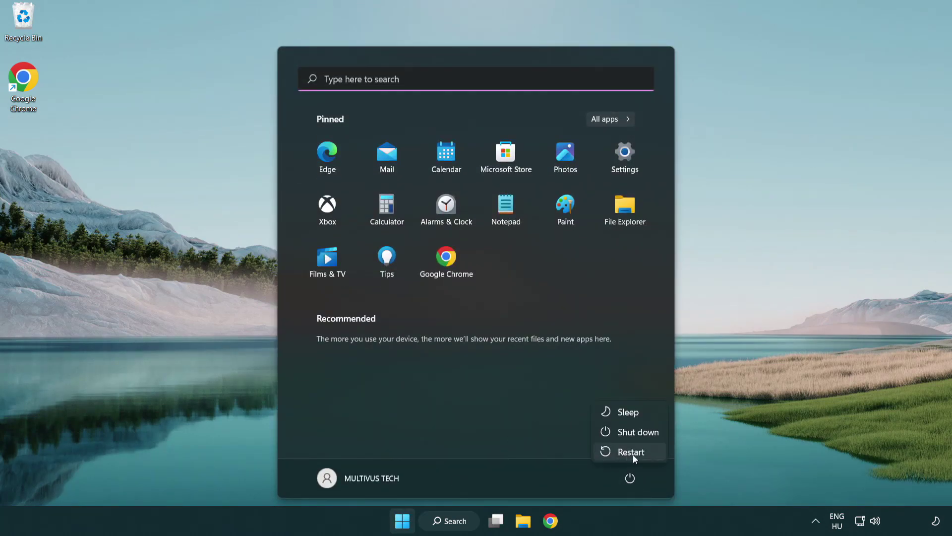